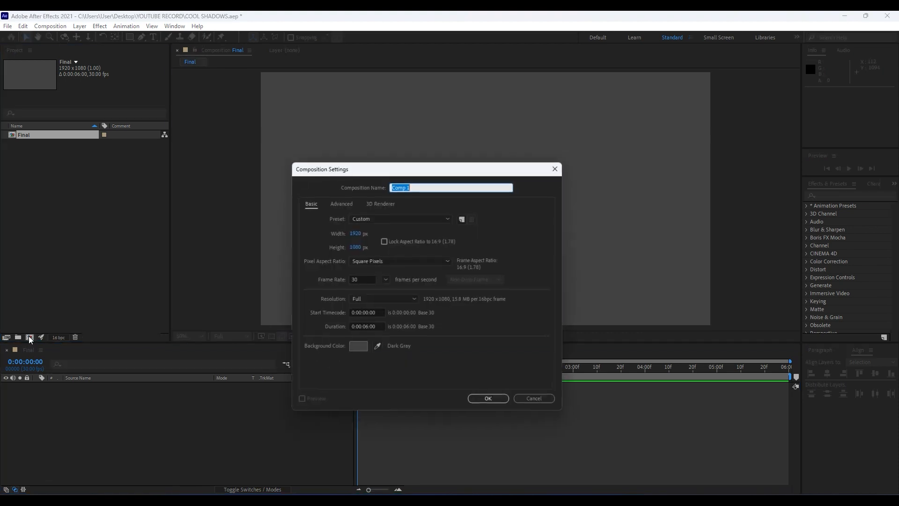
- Create the new composition under the name Text 01, keeping 1920 x 1080 at 30 fps and a six-second duration
{"action": "type", "text": "Te"}
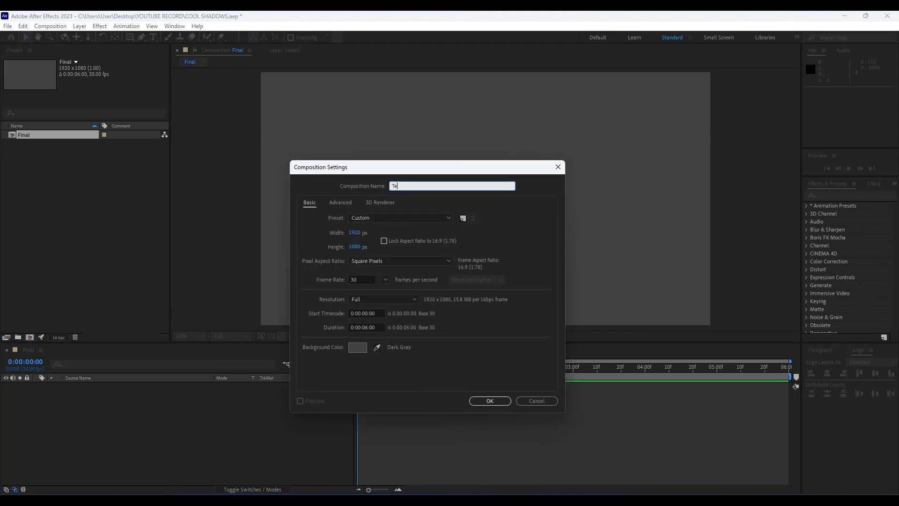
{"action": "type", "text": "xt 01"}
{"action": "left_click", "coordinate": [489, 402]}
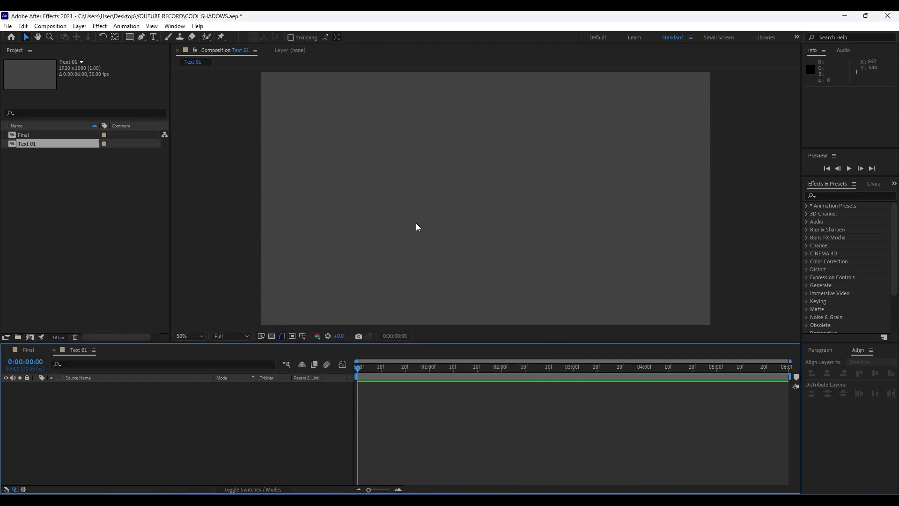
- Add a horizontal text layer reading CREATIVE to the Text 01 composition
{"action": "key", "text": "ctrl+t"}
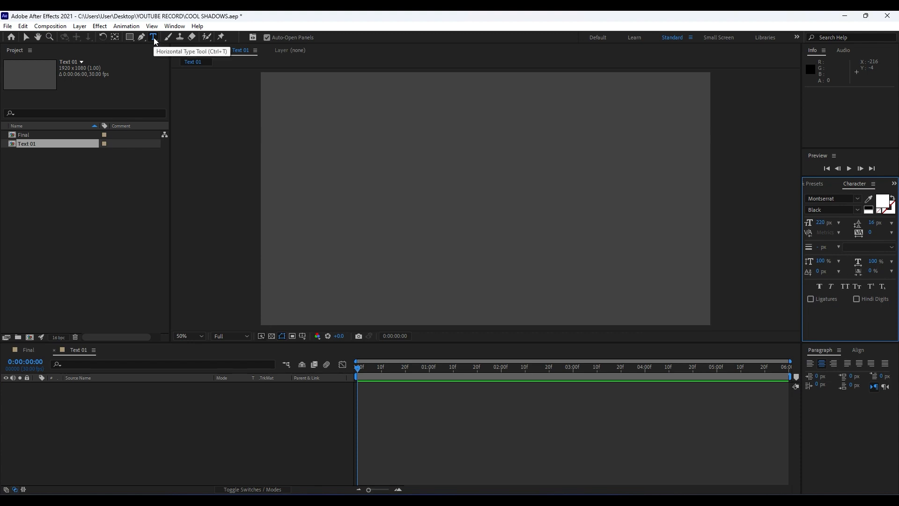
{"action": "left_click", "coordinate": [402, 196]}
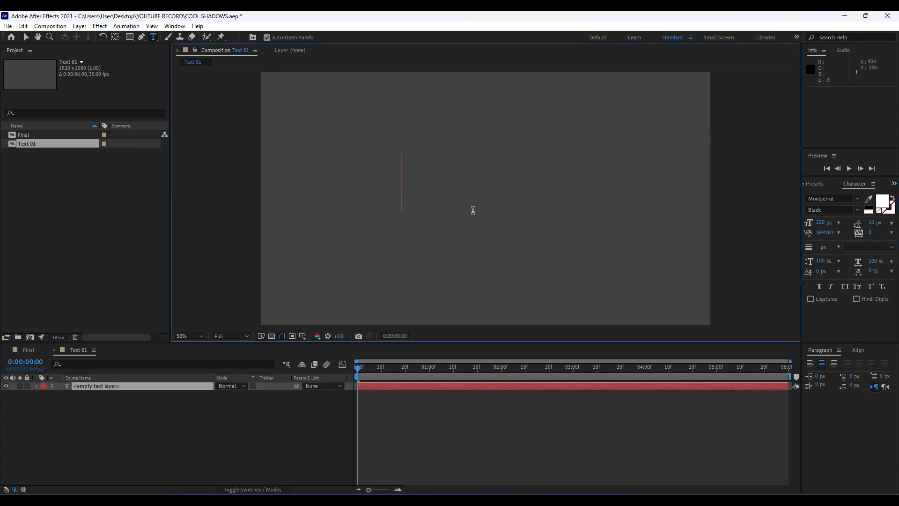
{"action": "type", "text": "CREA"}
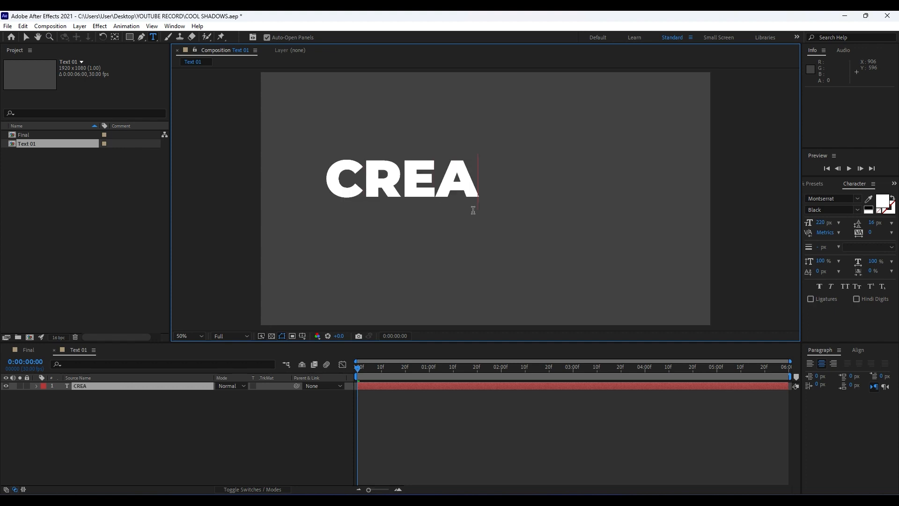
{"action": "type", "text": "TIVE"}
{"action": "left_click", "coordinate": [240, 401]}
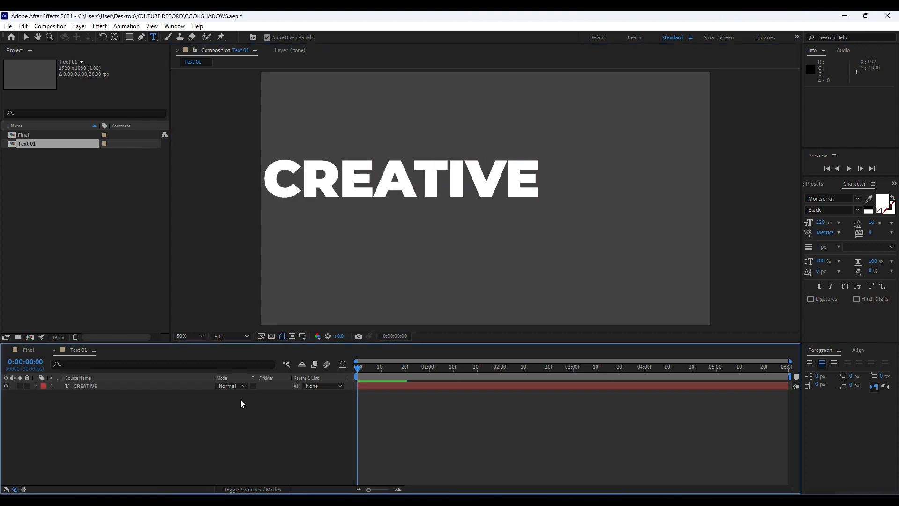
- Center the CREATIVE text layer horizontally and vertically in the composition
{"action": "left_click", "coordinate": [82, 386]}
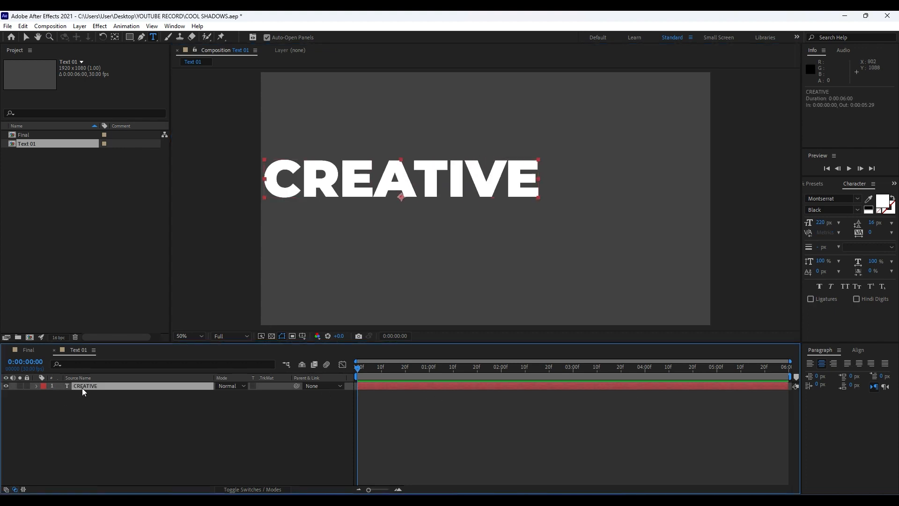
{"action": "left_click", "coordinate": [858, 351]}
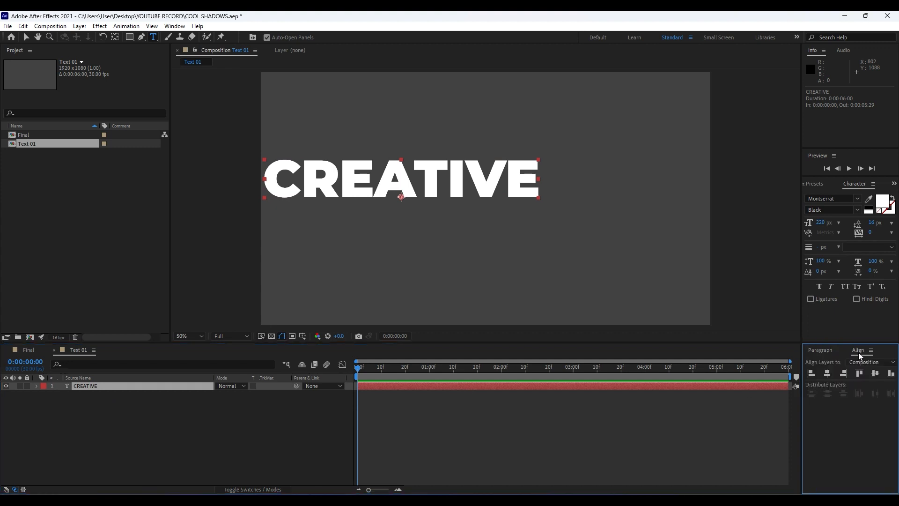
{"action": "left_click", "coordinate": [827, 374]}
{"action": "left_click", "coordinate": [876, 373]}
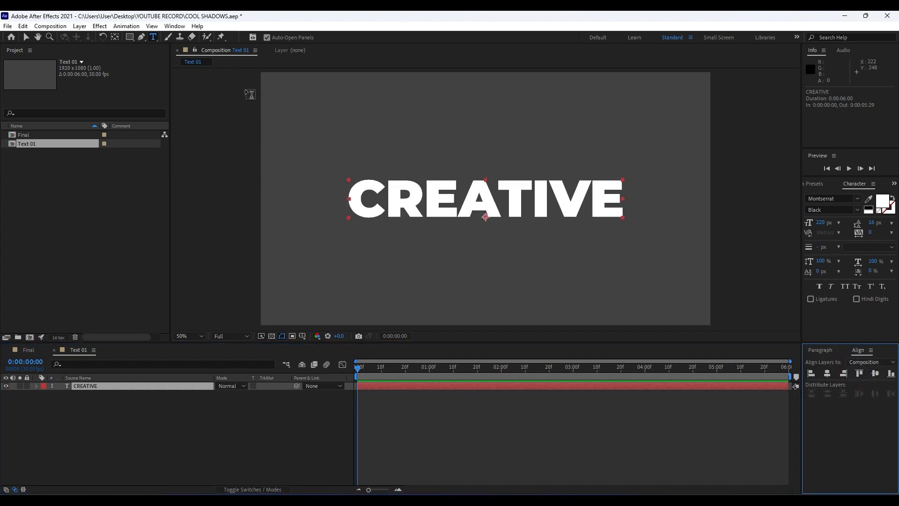
{"action": "key", "text": "v"}
{"action": "left_click", "coordinate": [175, 26]}
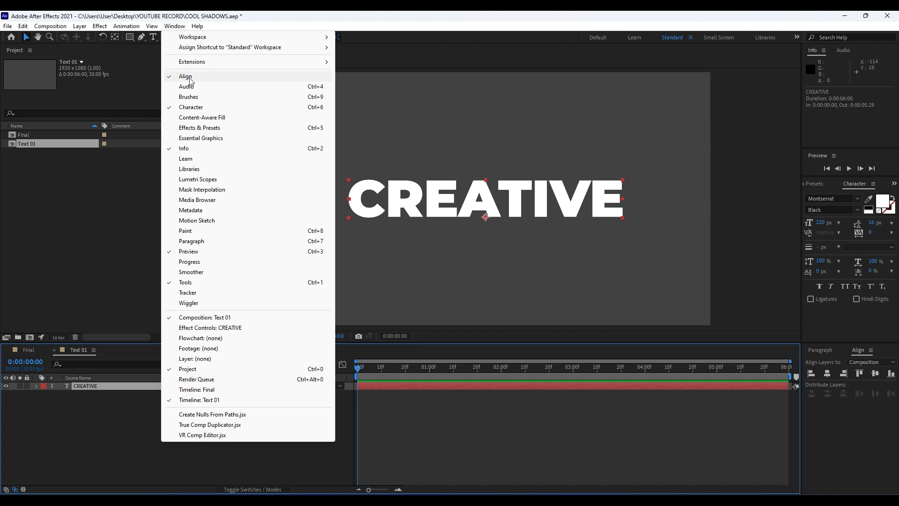
{"action": "left_click", "coordinate": [251, 471]}
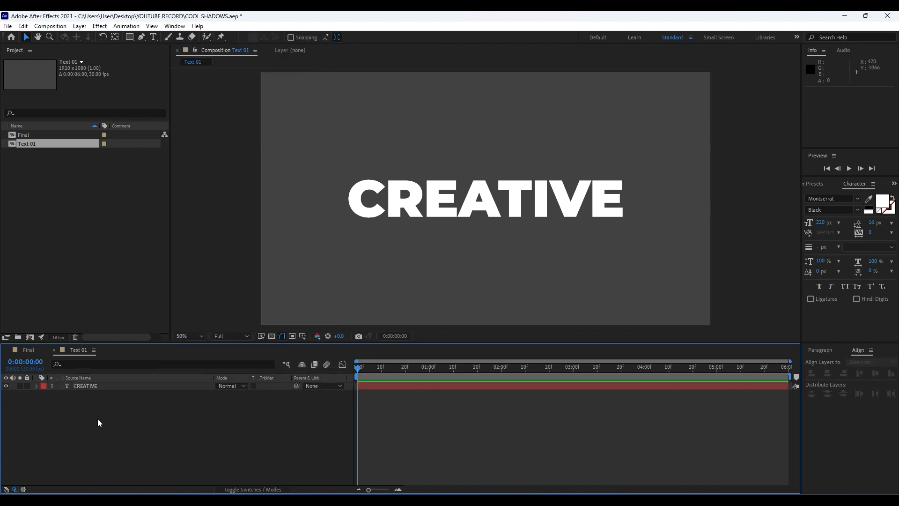
- Add a Position animator to the text properties of the CREATIVE layer
{"action": "left_click", "coordinate": [35, 386]}
{"action": "left_click", "coordinate": [44, 394]}
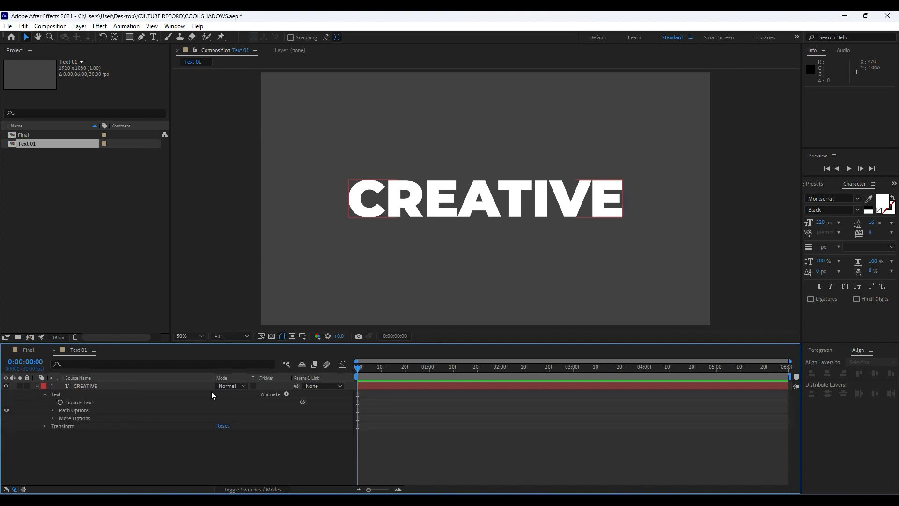
{"action": "left_click", "coordinate": [286, 395]}
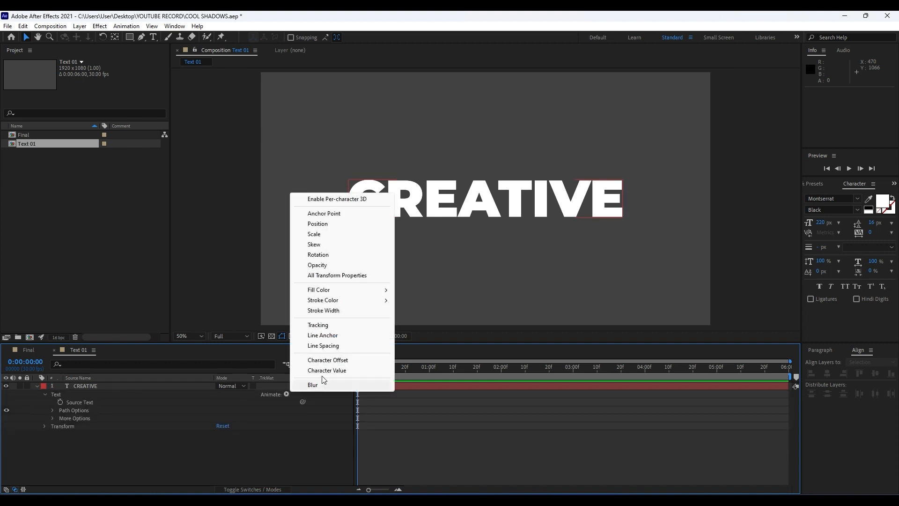
{"action": "left_click", "coordinate": [327, 224]}
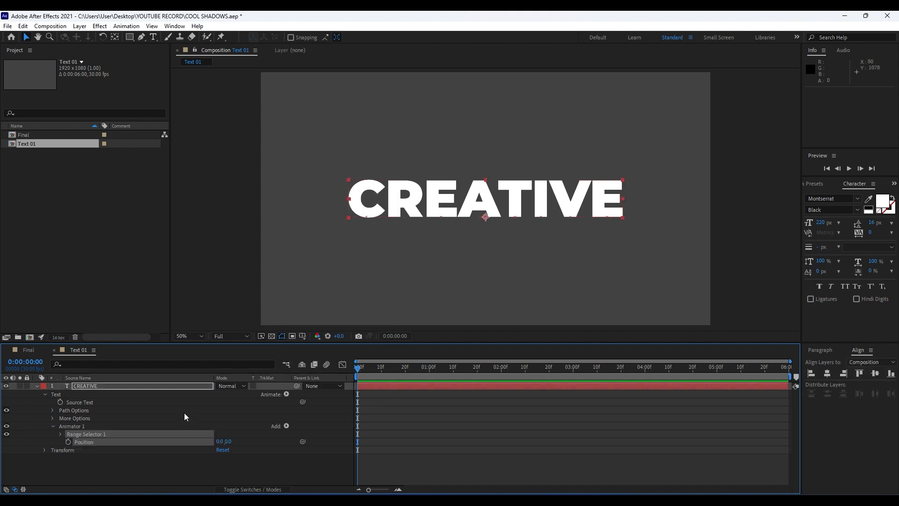
- Set the text animator's vertical Position to 630 so the word sits below the frame
{"action": "left_click", "coordinate": [230, 441]}
{"action": "type", "text": "620"}
{"action": "left_click", "coordinate": [133, 283]}
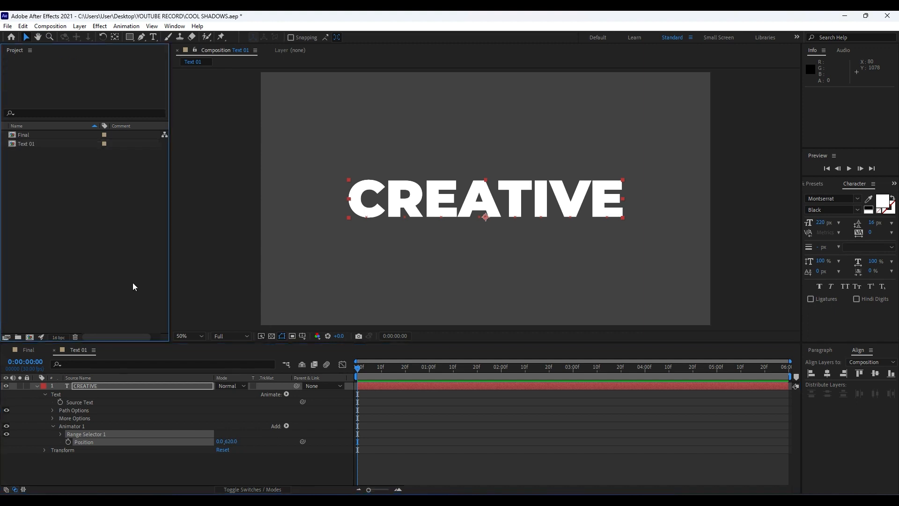
{"action": "scroll", "coordinate": [479, 275], "scroll_direction": "down", "scroll_amount": 2}
{"action": "left_click", "coordinate": [230, 441]}
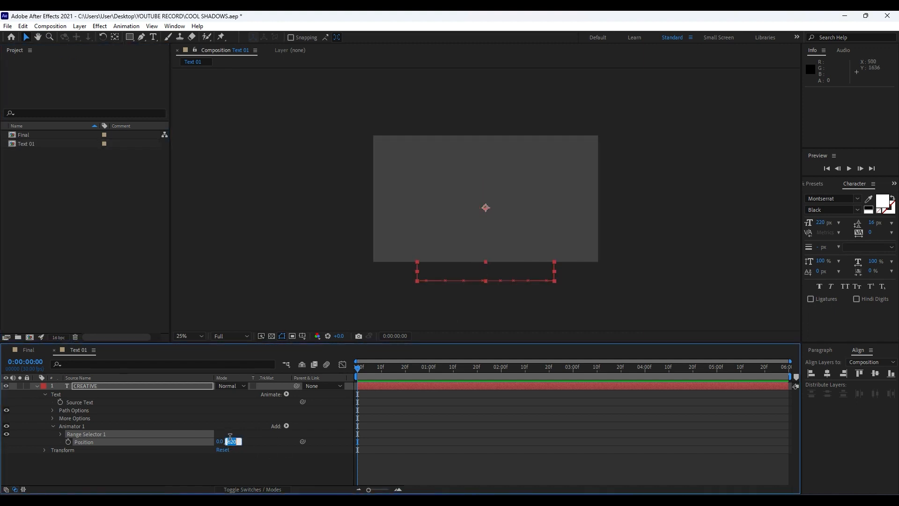
{"action": "type", "text": "630"}
{"action": "left_click", "coordinate": [192, 479]}
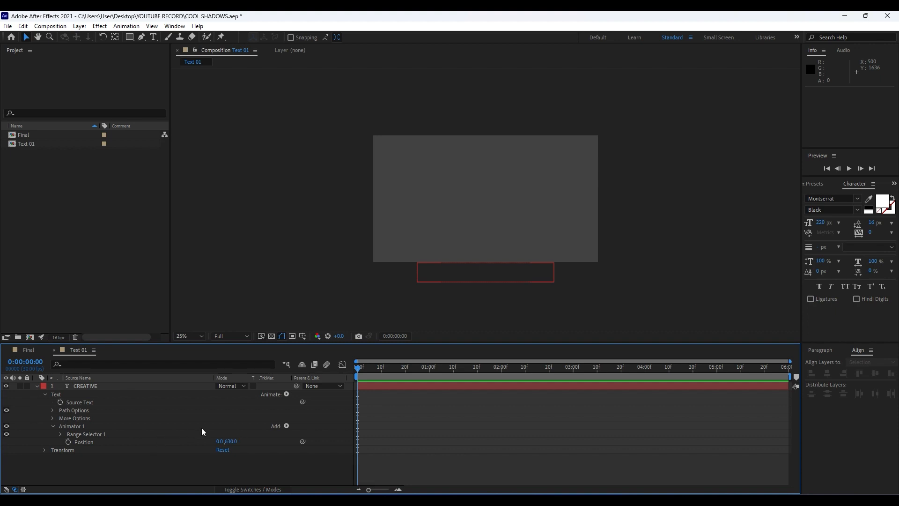
- Keyframe the Range Selector's Offset at 100% at the two-second mark
{"action": "left_click", "coordinate": [61, 434]}
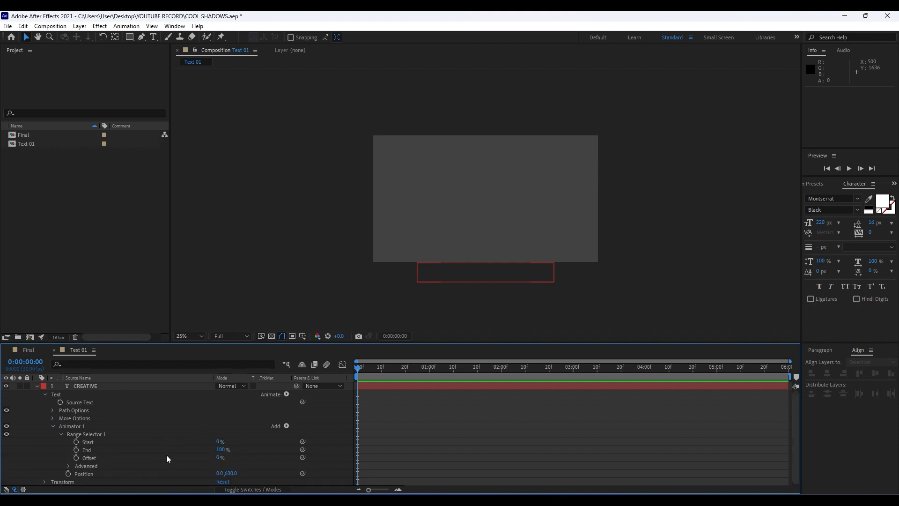
{"action": "left_click_drag", "start_coordinate": [423, 370], "coordinate": [501, 370]}
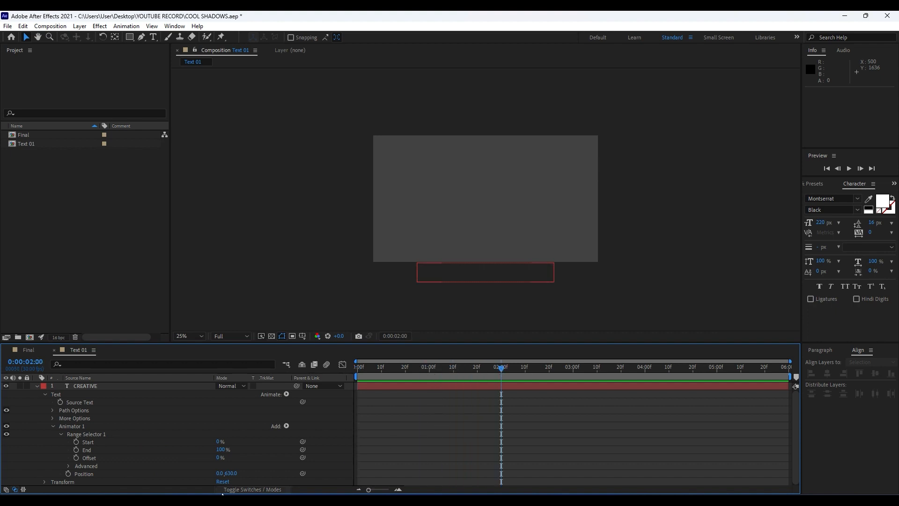
{"action": "left_click", "coordinate": [76, 458]}
{"action": "left_click_drag", "start_coordinate": [218, 460], "coordinate": [318, 460]}
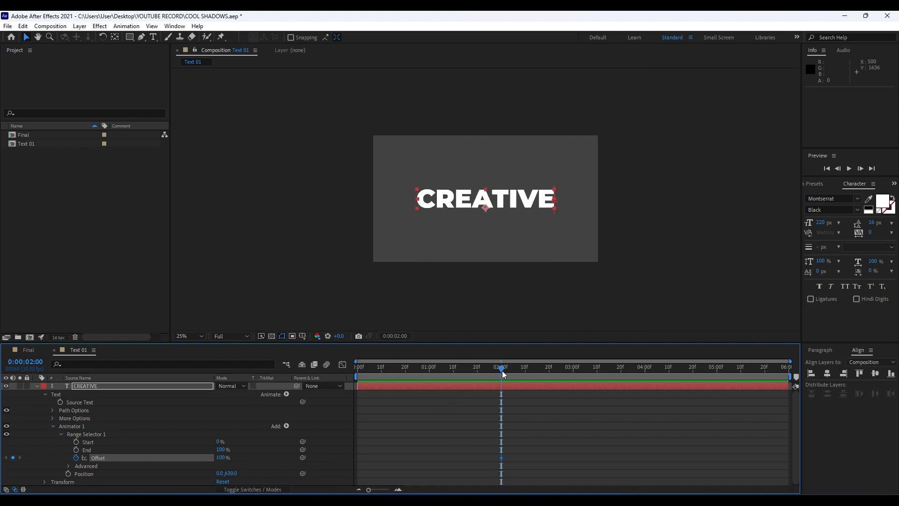
- Set the Range Selector's Offset to -100% at the start of the timeline and preview the letter animation
{"action": "left_click_drag", "start_coordinate": [503, 371], "coordinate": [348, 376]}
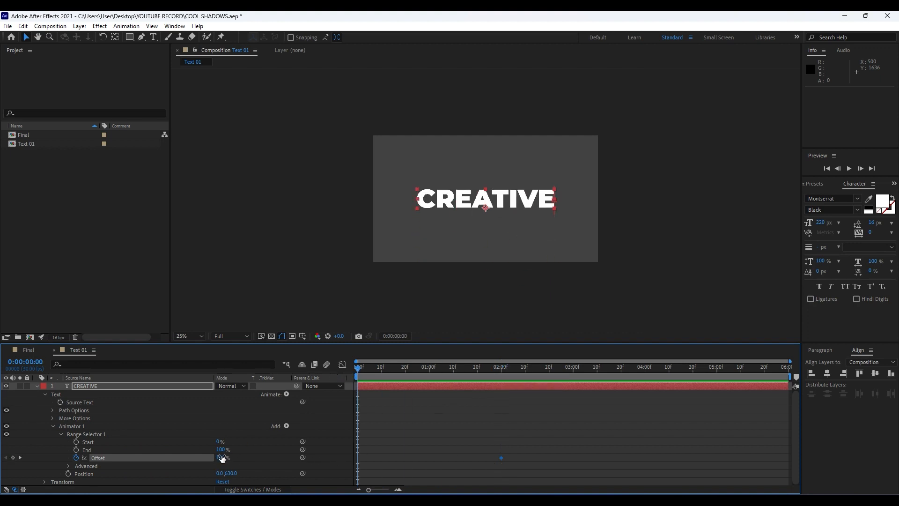
{"action": "left_click", "coordinate": [222, 458]}
{"action": "type", "text": "-100"}
{"action": "left_click", "coordinate": [206, 420]}
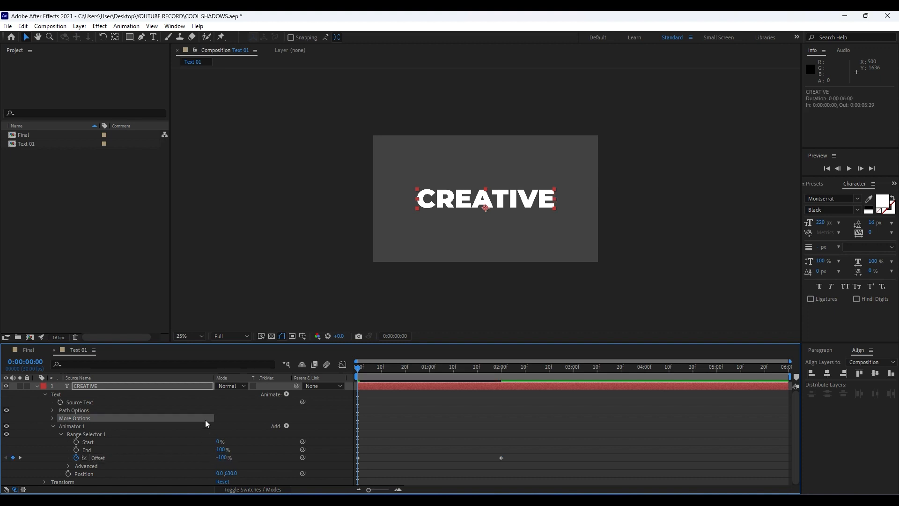
{"action": "key", "text": "space"}
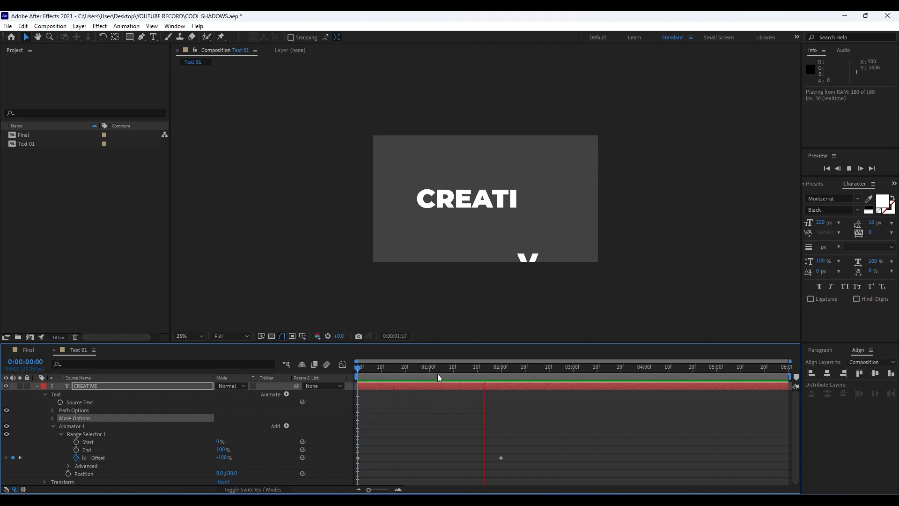
{"action": "left_click_drag", "start_coordinate": [395, 372], "coordinate": [514, 369]}
{"action": "left_click", "coordinate": [153, 450]}
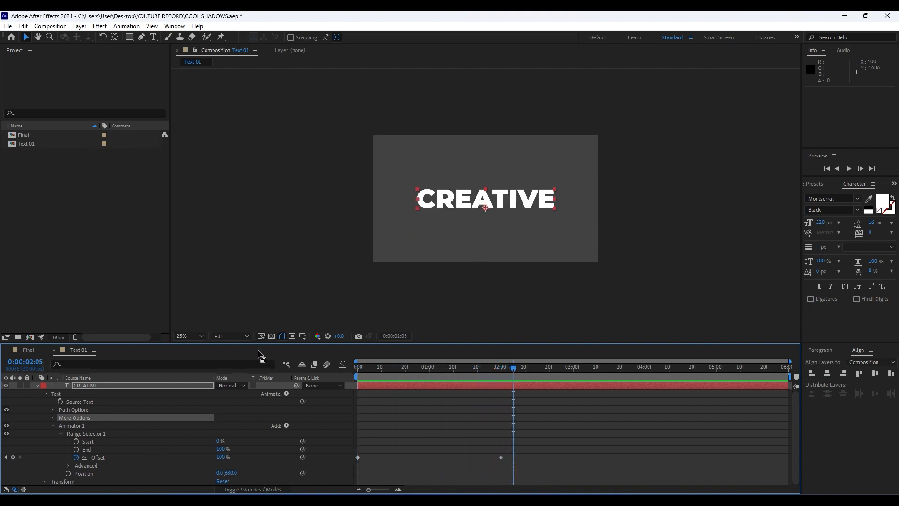
- Set the Range Selector's advanced Shape to Ramp Up, with Ease High and Ease Low both at 70%
{"action": "left_click", "coordinate": [68, 465]}
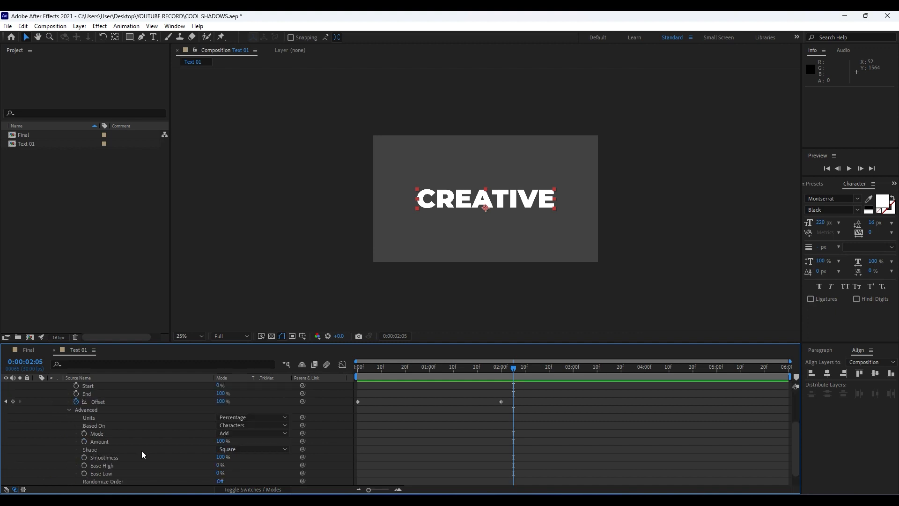
{"action": "left_click", "coordinate": [236, 450]}
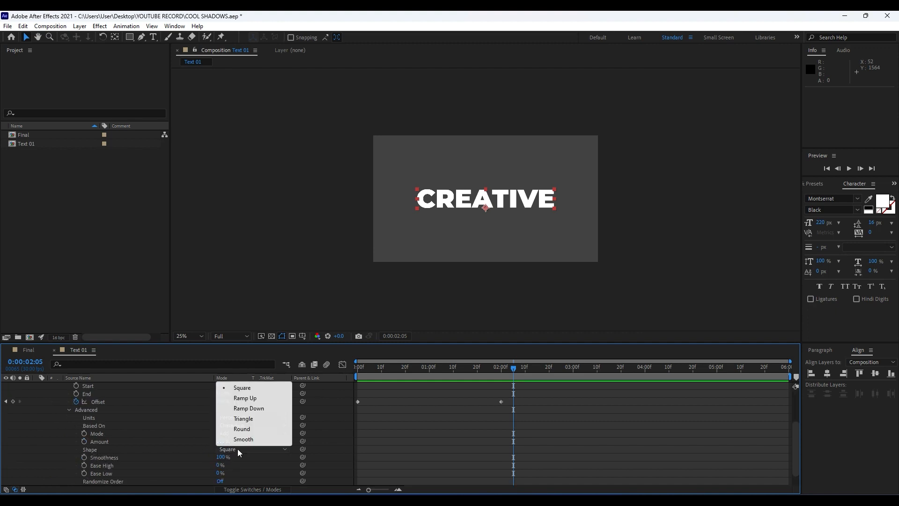
{"action": "left_click", "coordinate": [245, 398]}
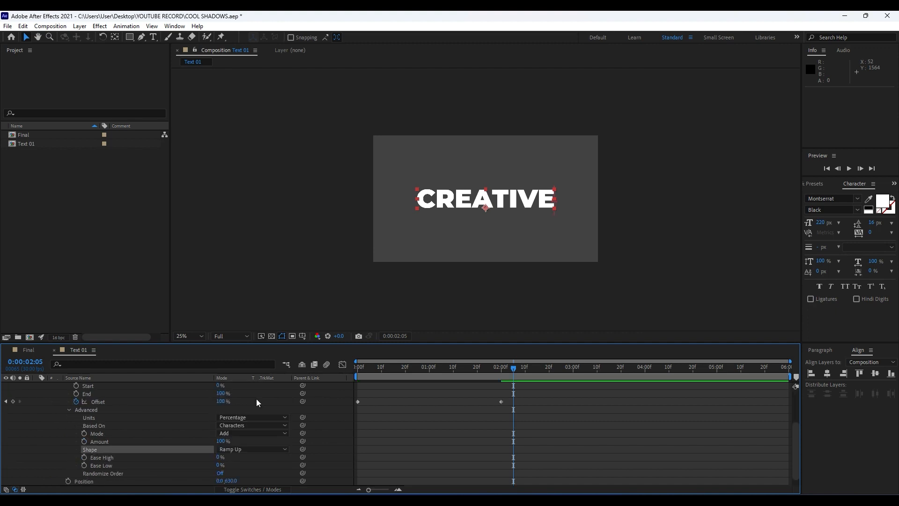
{"action": "left_click", "coordinate": [218, 457]}
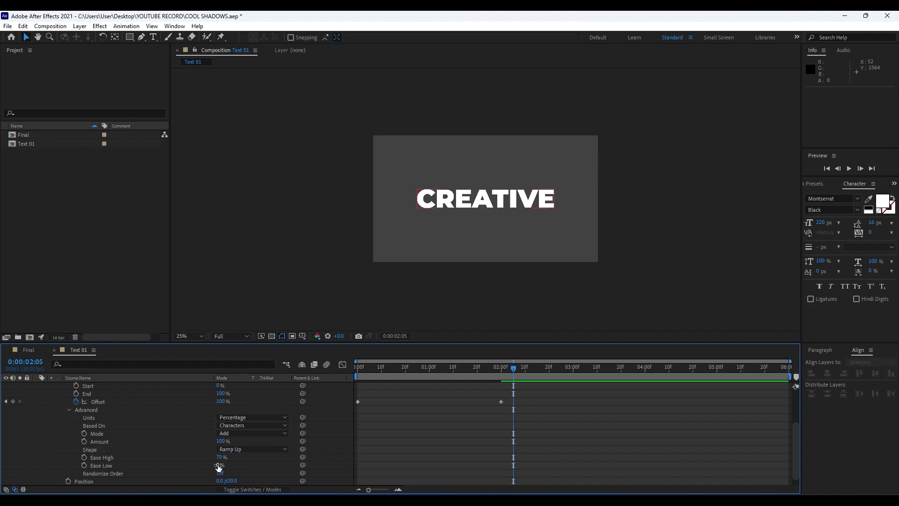
{"action": "left_click", "coordinate": [217, 465]}
{"action": "type", "text": "70"}
{"action": "left_click", "coordinate": [182, 448]}
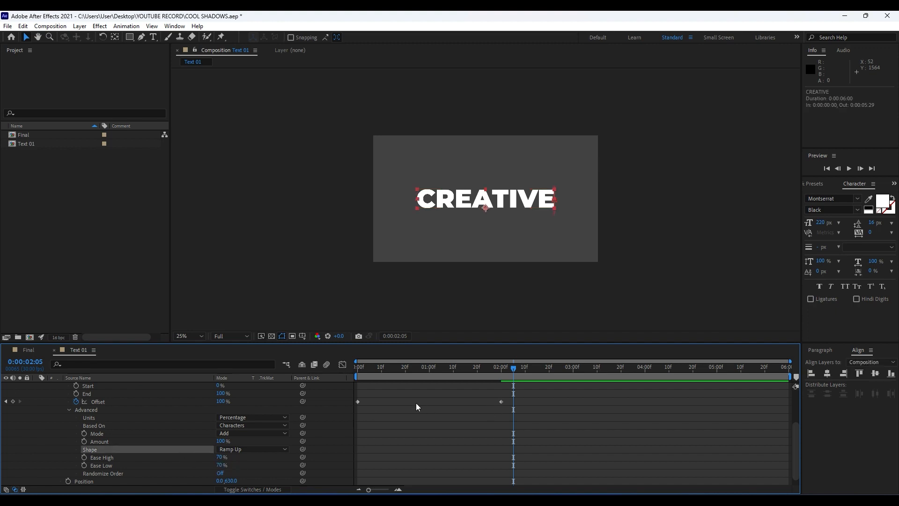
- Easy-ease both Offset keyframes and extend the end keyframe's influence toward the start in the speed graph
{"action": "left_click_drag", "start_coordinate": [554, 426], "coordinate": [319, 375]}
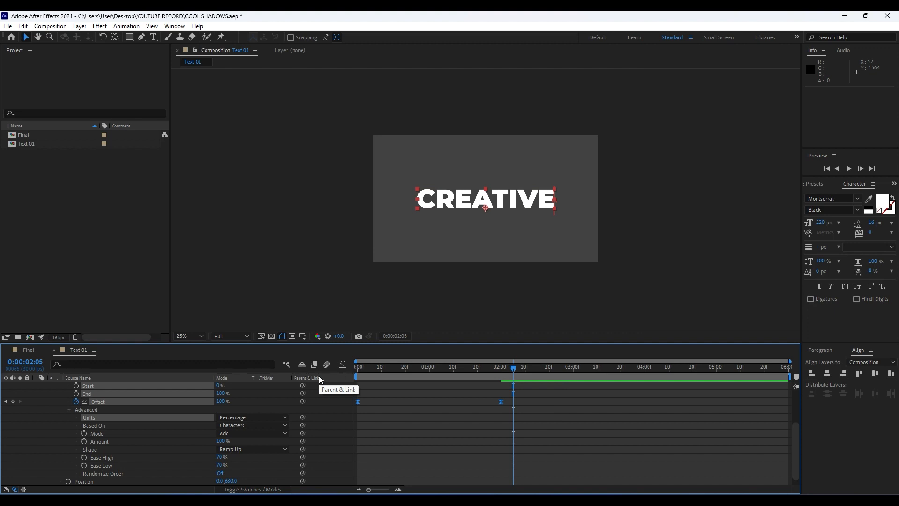
{"action": "left_click", "coordinate": [342, 367]}
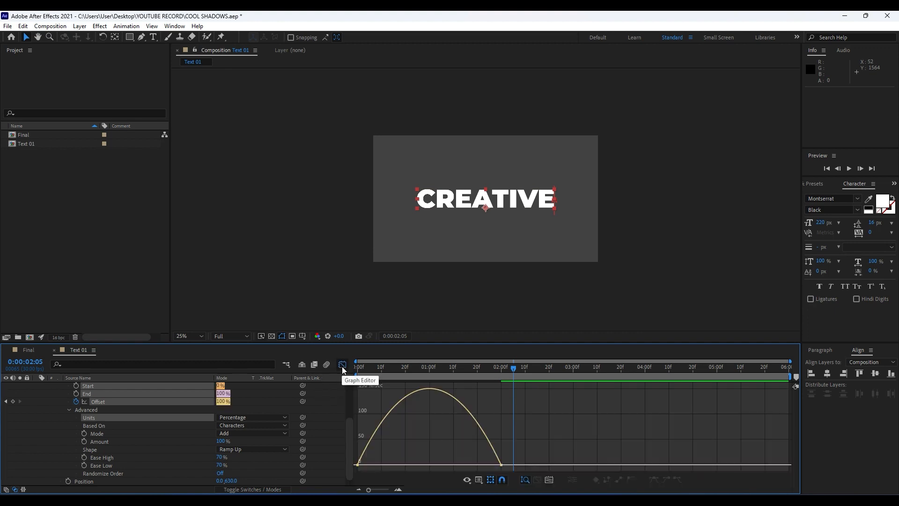
{"action": "right_click", "coordinate": [498, 418]}
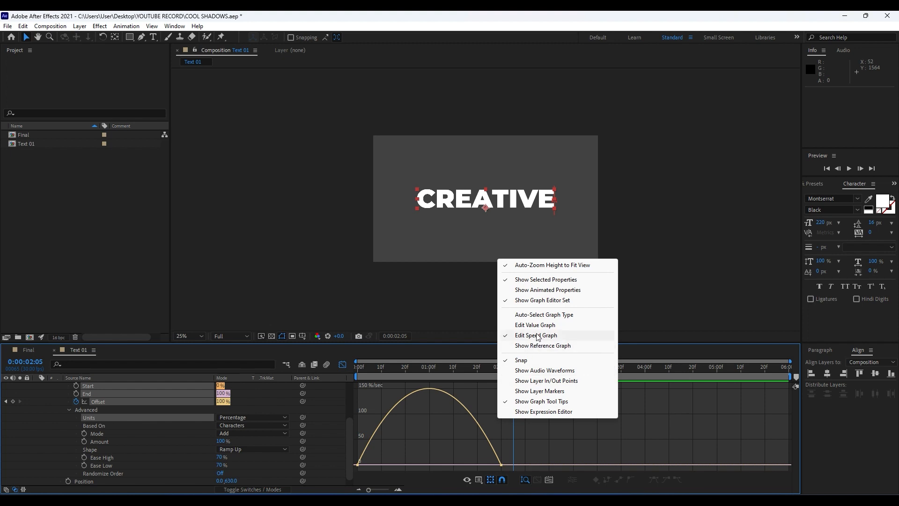
{"action": "left_click", "coordinate": [534, 441]}
{"action": "left_click_drag", "start_coordinate": [546, 437], "coordinate": [407, 464]}
{"action": "left_click", "coordinate": [343, 365]}
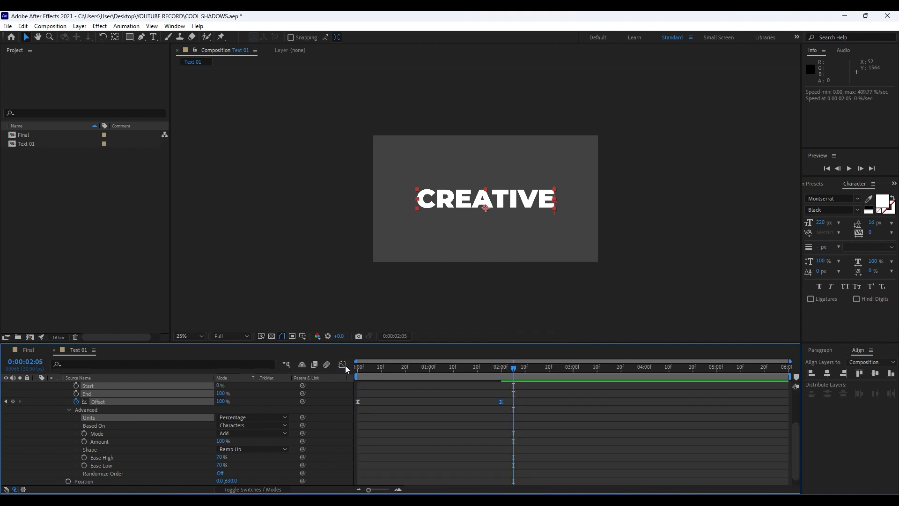
- Play back the eased CREATIVE text animation from near the start of the timeline
{"action": "key", "text": "space"}
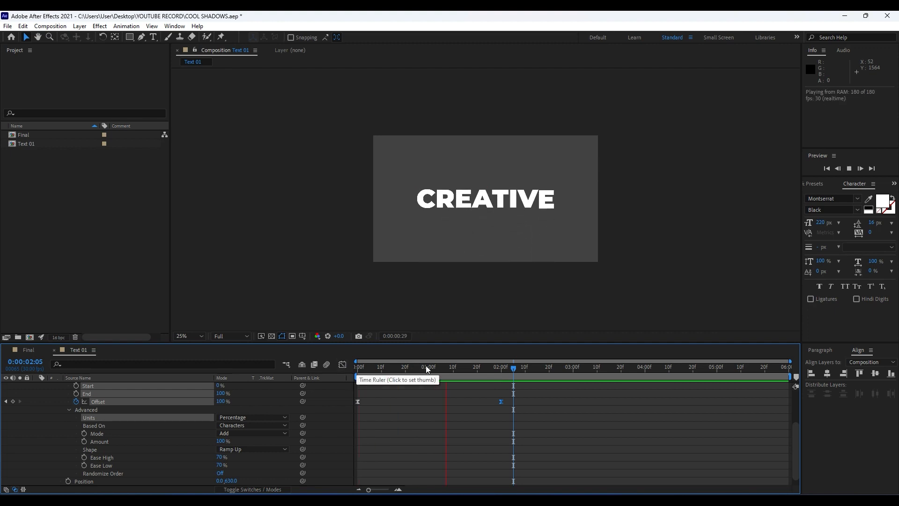
{"action": "left_click_drag", "start_coordinate": [426, 367], "coordinate": [359, 366]}
{"action": "key", "text": "space"}
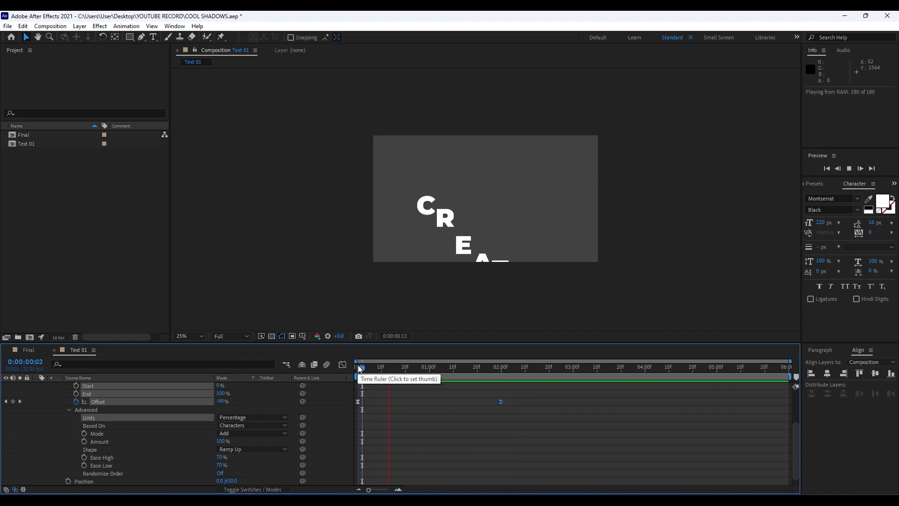
- Save the project and close the Text 01 timeline with its layer properties collapsed
{"action": "left_click", "coordinate": [504, 369]}
{"action": "scroll", "coordinate": [131, 425], "scroll_direction": "up", "scroll_amount": 3}
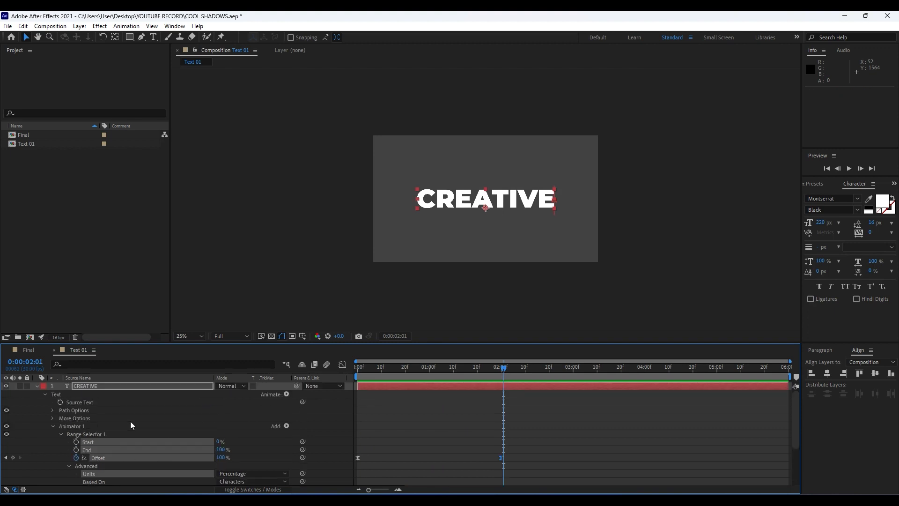
{"action": "key", "text": "ctrl+s"}
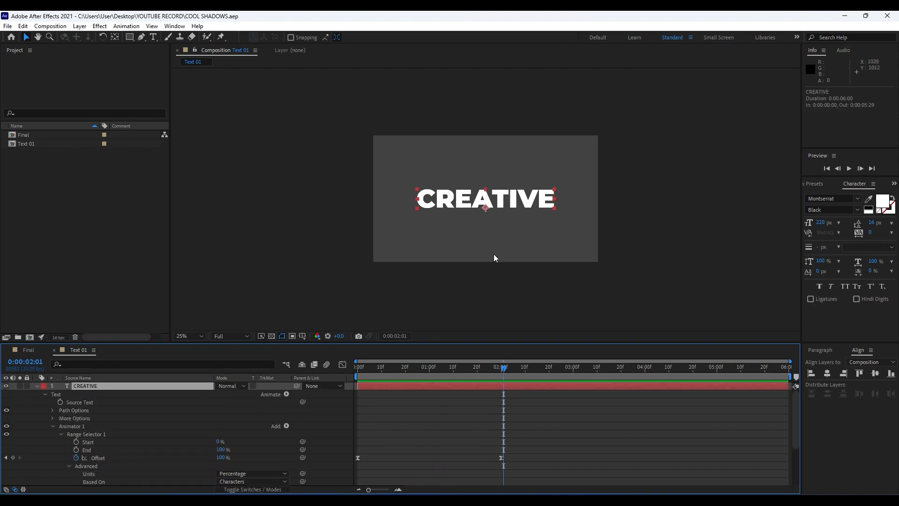
{"action": "left_click", "coordinate": [37, 386]}
{"action": "left_click", "coordinate": [54, 350]}
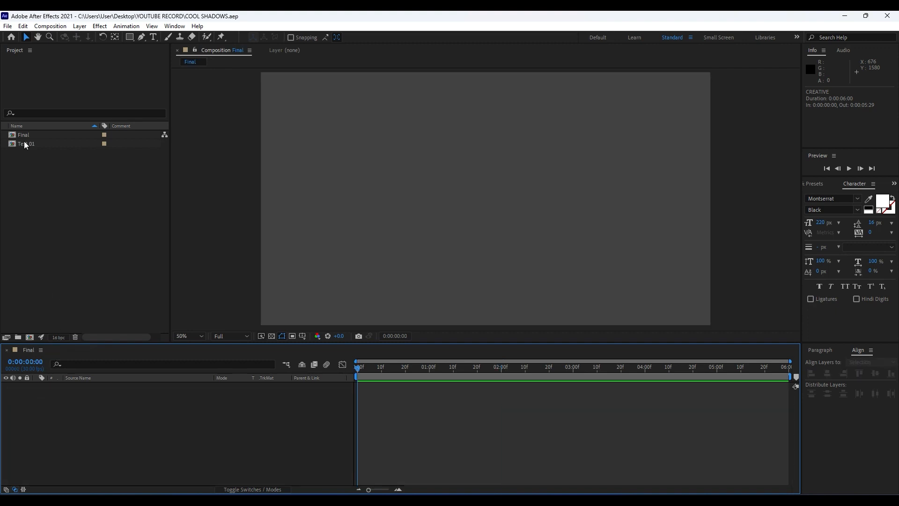
- Add the Text 01 composition as a layer in the Final composition and scrub through its opening second
{"action": "left_click_drag", "start_coordinate": [25, 144], "coordinate": [170, 443]}
{"action": "left_click_drag", "start_coordinate": [366, 371], "coordinate": [410, 353]}
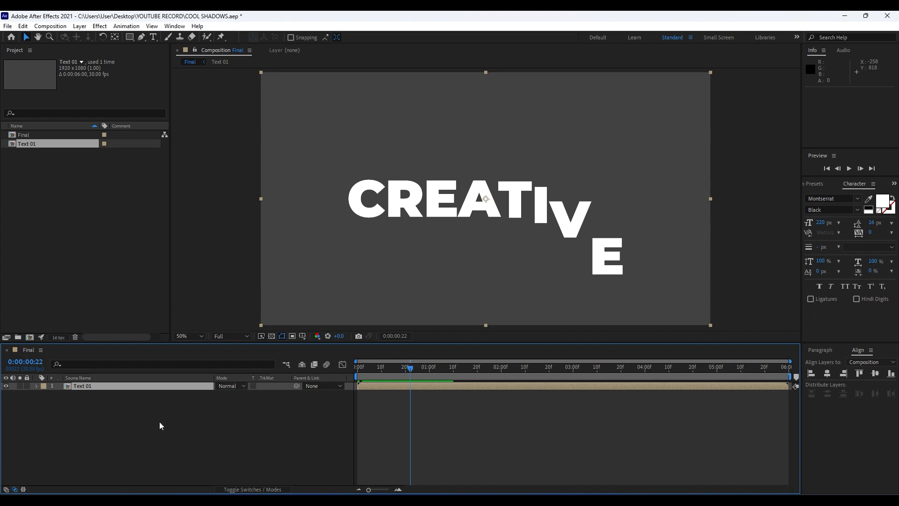
{"action": "left_click", "coordinate": [423, 371]}
- Create a 1920 x 1080 px solid named Background in the Final composition
{"action": "left_click", "coordinate": [100, 456]}
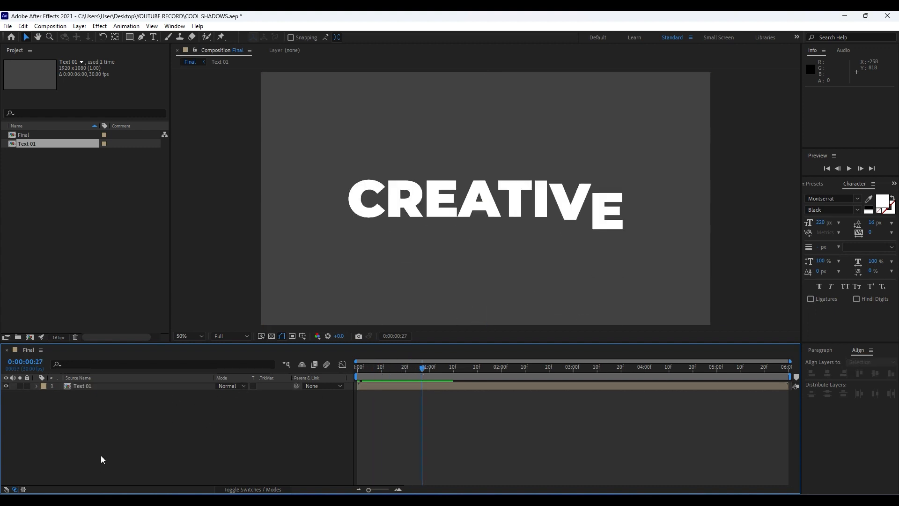
{"action": "right_click", "coordinate": [159, 445]}
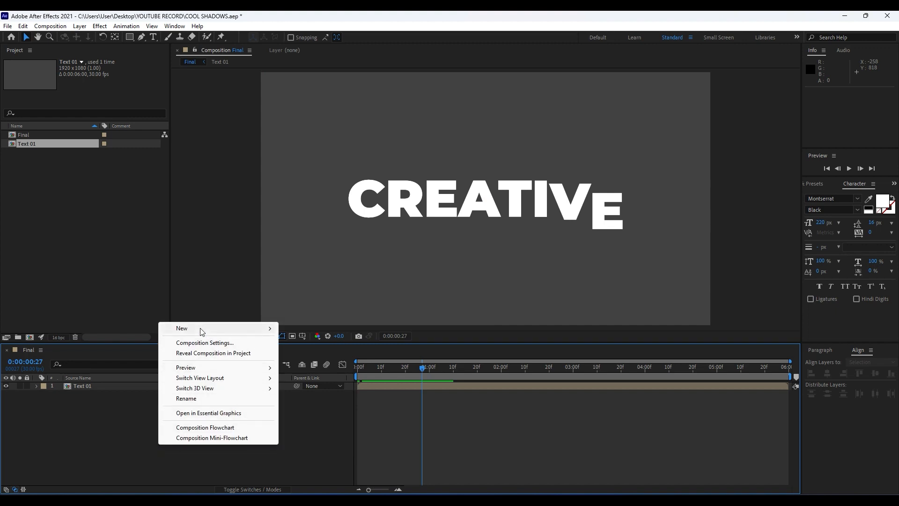
{"action": "mouse_move", "coordinate": [200, 329]}
{"action": "left_click", "coordinate": [301, 353]}
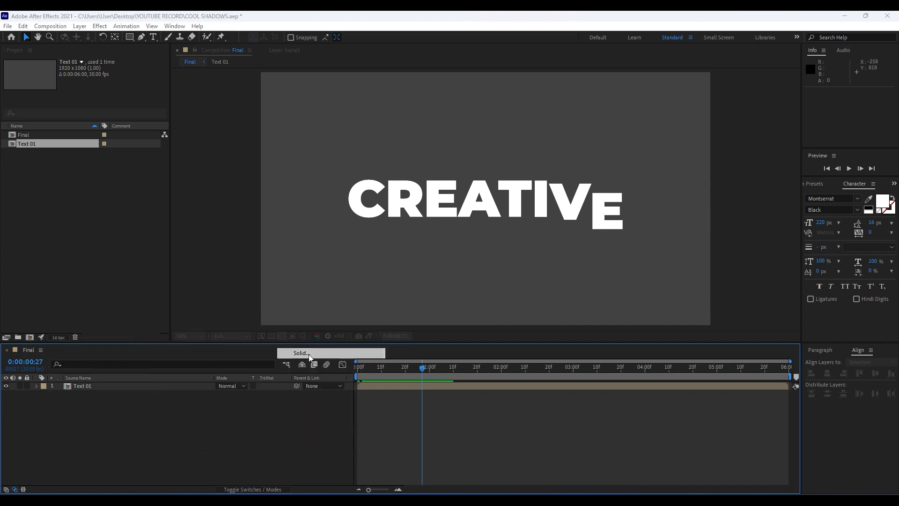
{"action": "type", "text": "Background"}
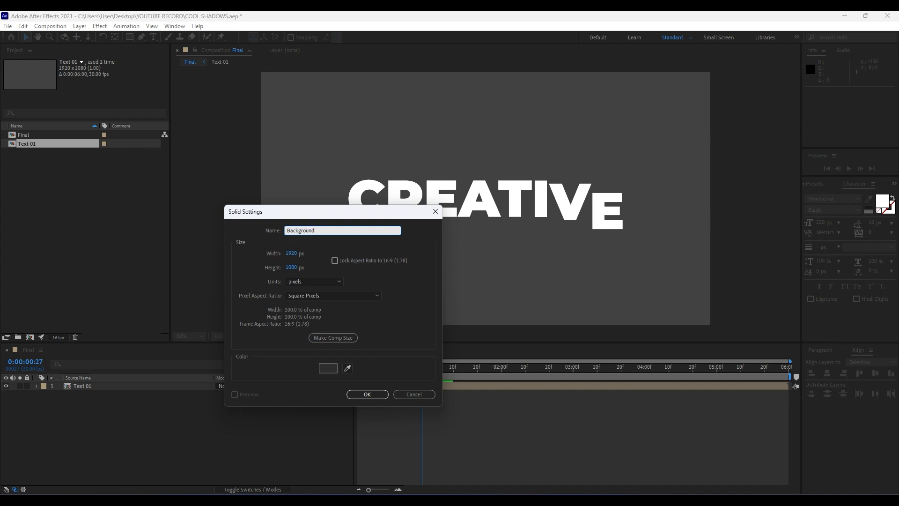
{"action": "left_click", "coordinate": [367, 394]}
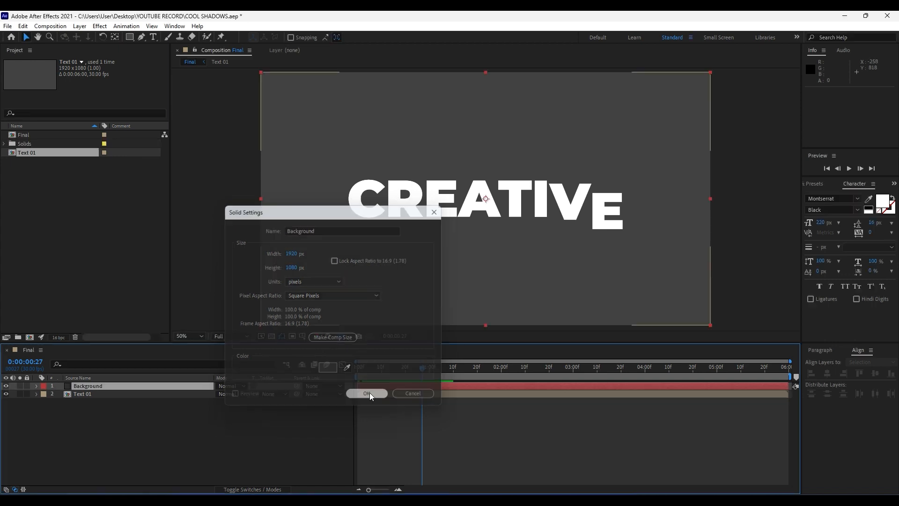
- Apply the 4-Color Gradient effect to the Background solid and place that layer beneath Text 01
{"action": "left_click", "coordinate": [814, 185]}
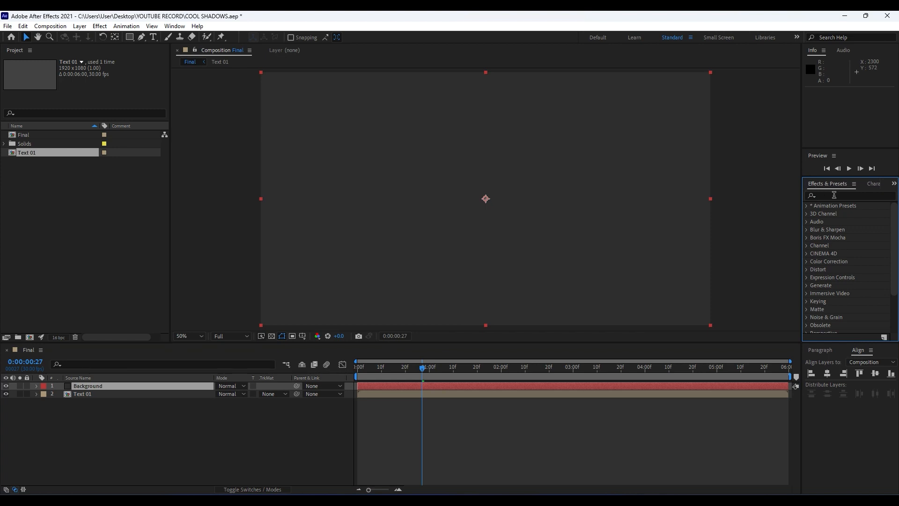
{"action": "left_click", "coordinate": [834, 194]}
{"action": "type", "text": "4-"}
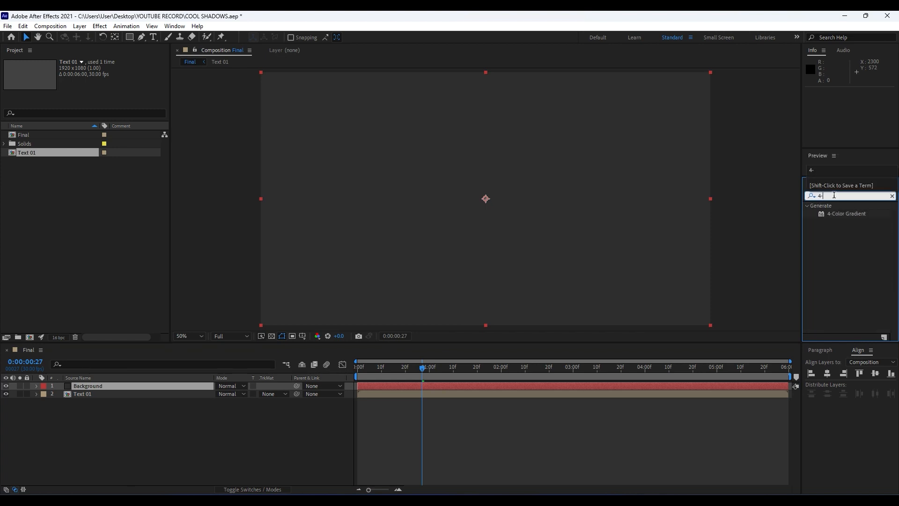
{"action": "left_click_drag", "start_coordinate": [853, 215], "coordinate": [112, 412]}
{"action": "key", "text": "comma"}
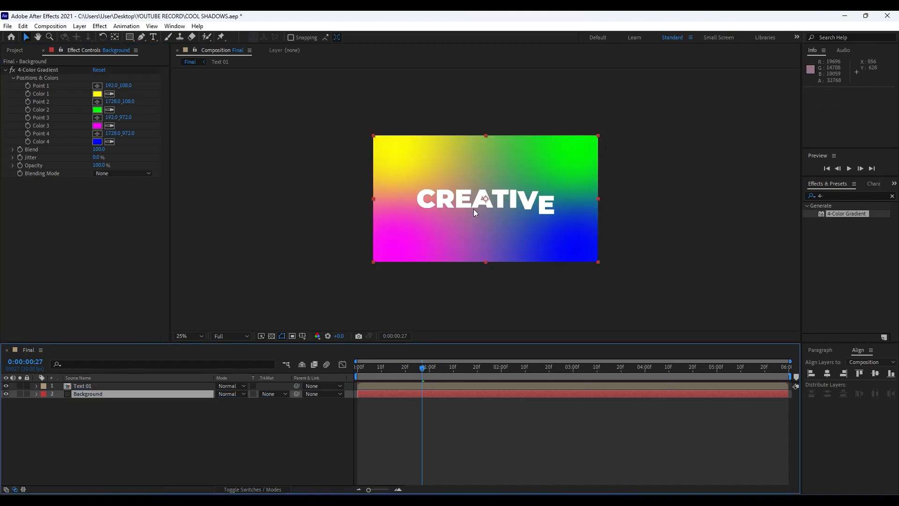
- Move the gradient's Point 1 to about (-112, -248) and Point 2 to about (1600, -196), above the frame
{"action": "left_click", "coordinate": [50, 71]}
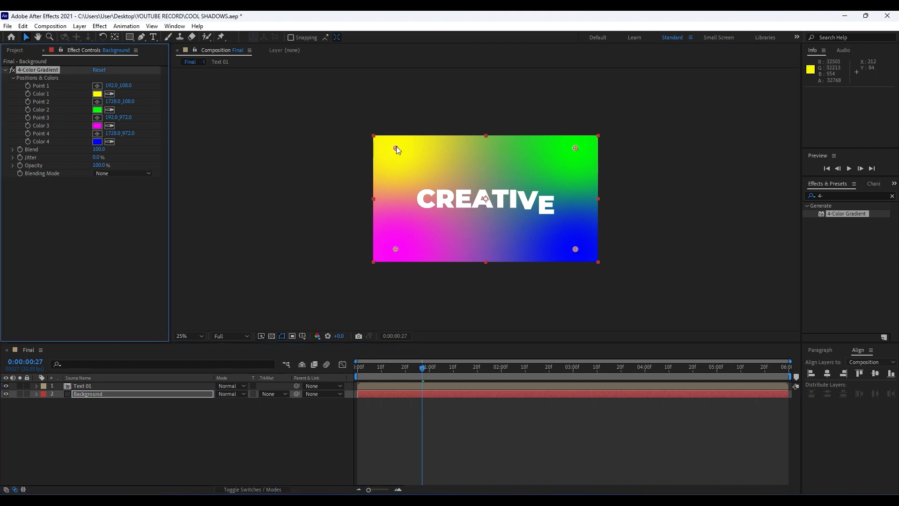
{"action": "left_click_drag", "start_coordinate": [396, 148], "coordinate": [360, 106]}
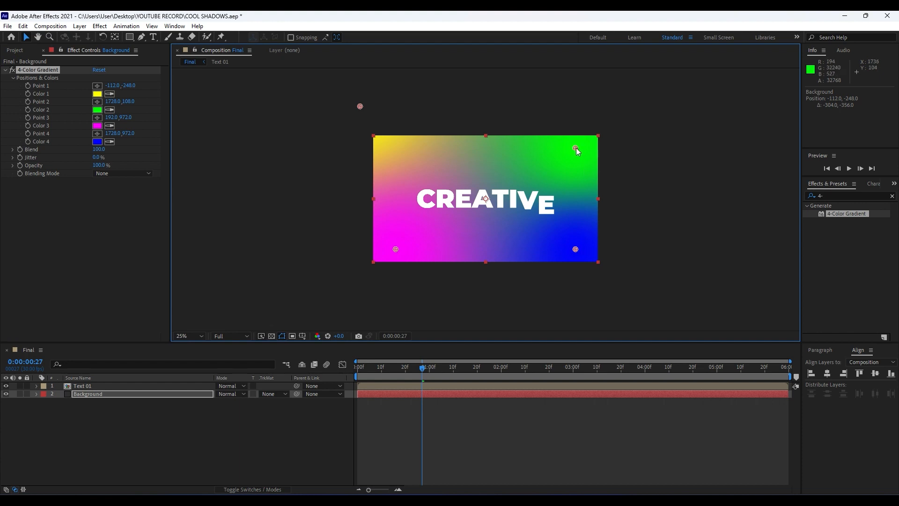
{"action": "left_click_drag", "start_coordinate": [576, 148], "coordinate": [561, 117]}
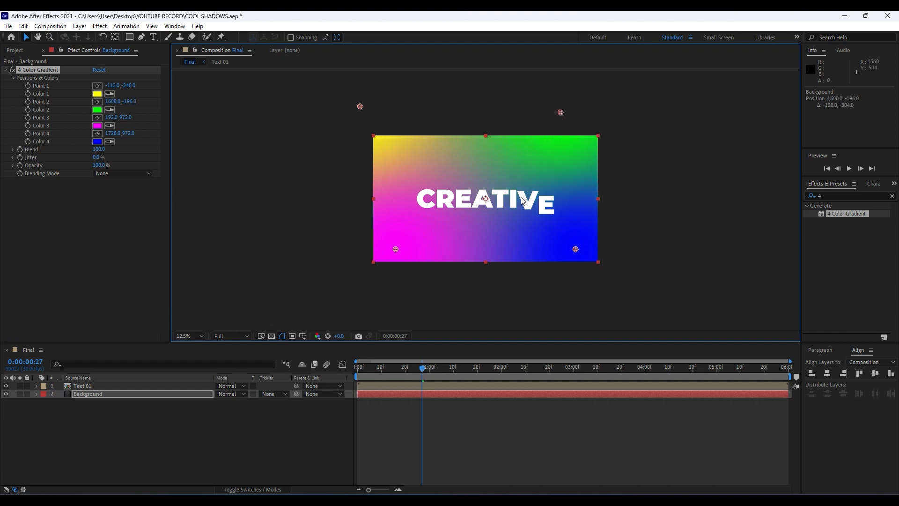
- Move the gradient's Point 3 to about (176, 1772) and Point 4 to about (1864, 2284), below the frame
{"action": "key", "text": "comma"}
{"action": "key", "text": "comma"}
{"action": "key", "text": "comma"}
{"action": "key", "text": "comma"}
{"action": "left_click_drag", "start_coordinate": [462, 211], "coordinate": [462, 236]}
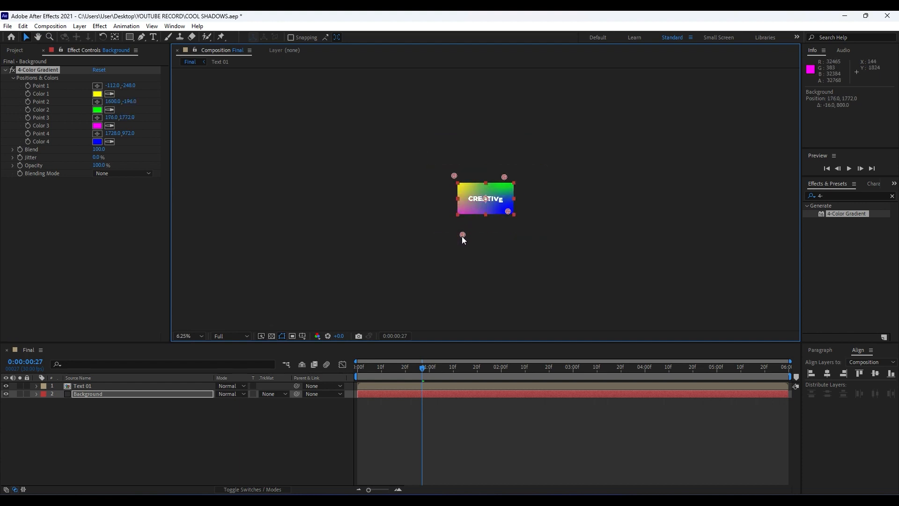
{"action": "key", "text": "period"}
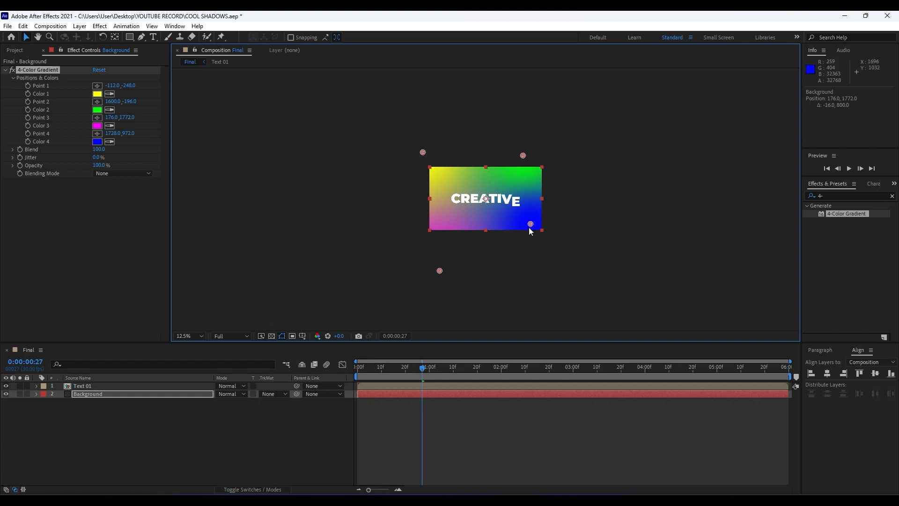
{"action": "left_click_drag", "start_coordinate": [529, 224], "coordinate": [541, 307]}
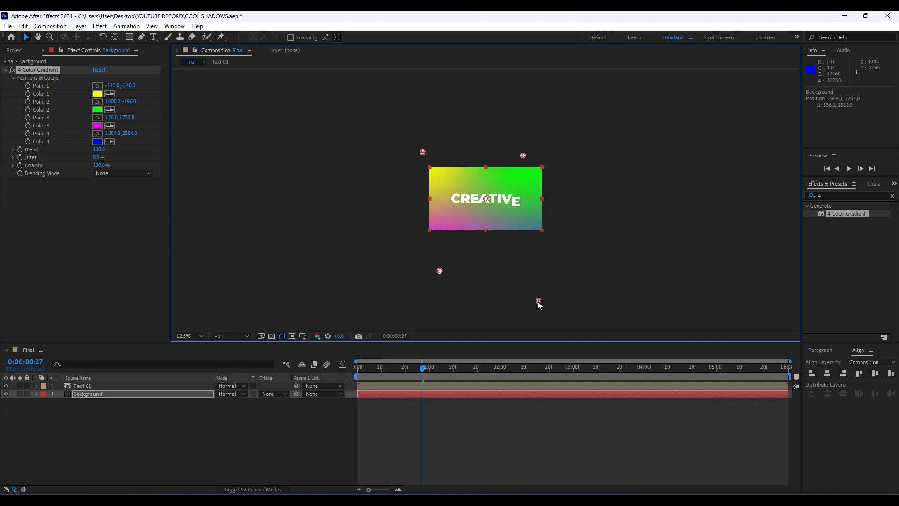
- Set the gradient's Color 1 to green 00FF90 and sample the same green for Color 4
{"action": "left_click", "coordinate": [97, 94]}
{"action": "left_click", "coordinate": [489, 394]}
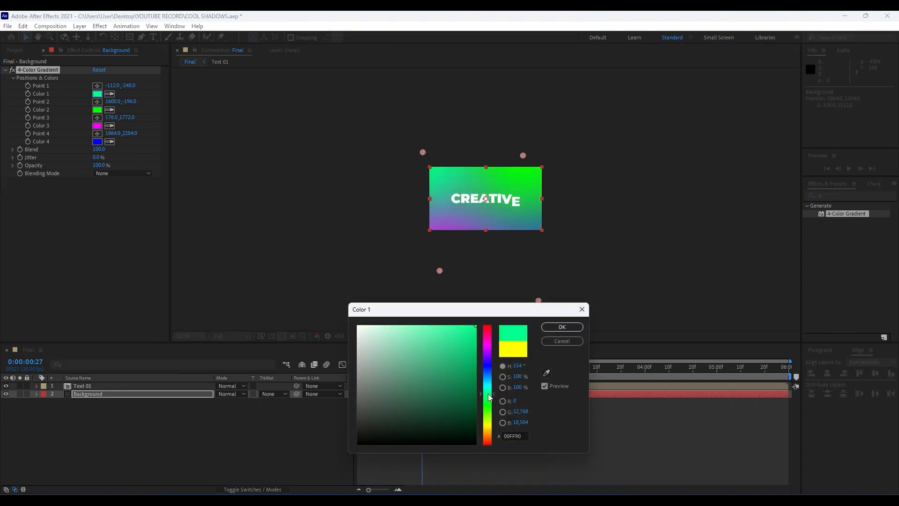
{"action": "left_click", "coordinate": [563, 327]}
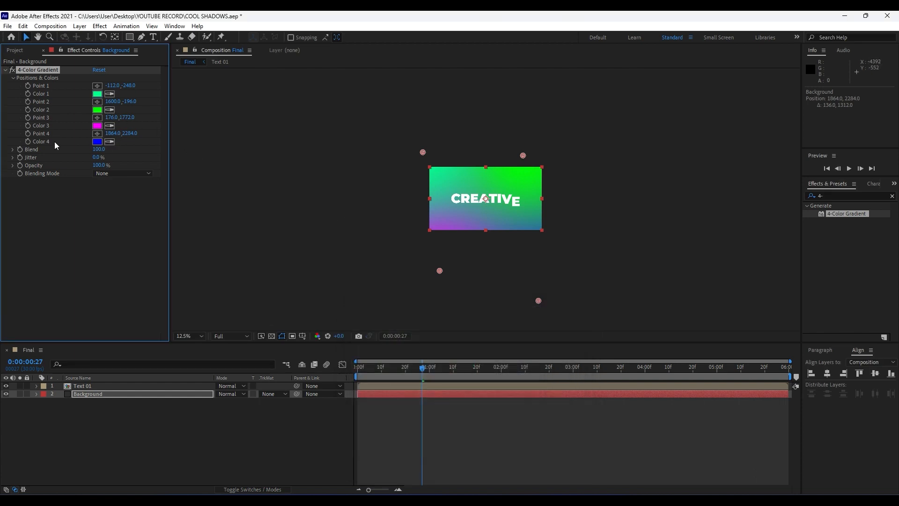
{"action": "left_click", "coordinate": [110, 142]}
{"action": "left_click", "coordinate": [98, 94]}
- Set the gradient's Color 2 to blue 00A8FF and sample the same blue for Color 3
{"action": "left_click", "coordinate": [97, 109]}
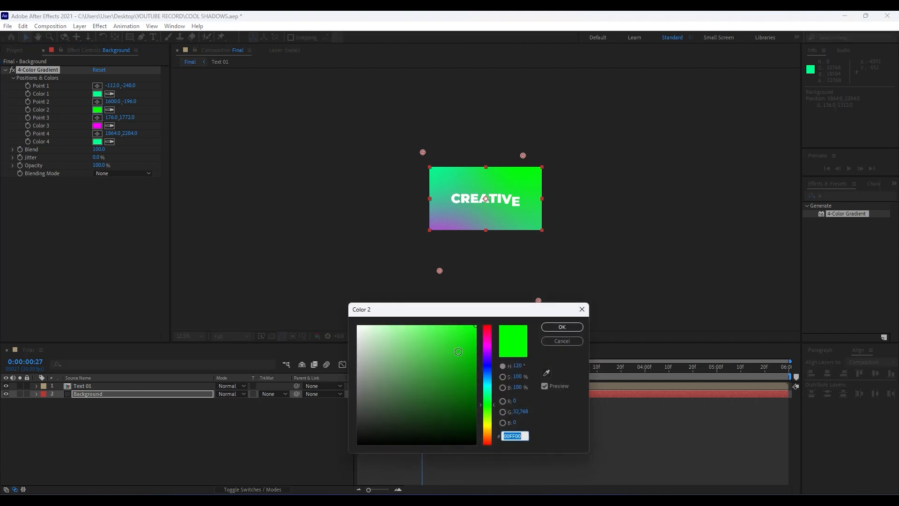
{"action": "left_click", "coordinate": [489, 379]}
{"action": "left_click_drag", "start_coordinate": [489, 378], "coordinate": [487, 381]}
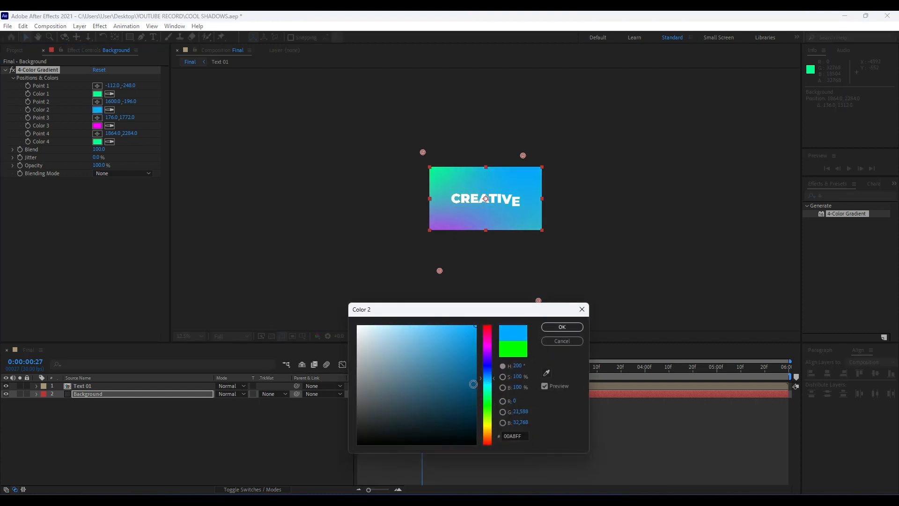
{"action": "left_click", "coordinate": [564, 327]}
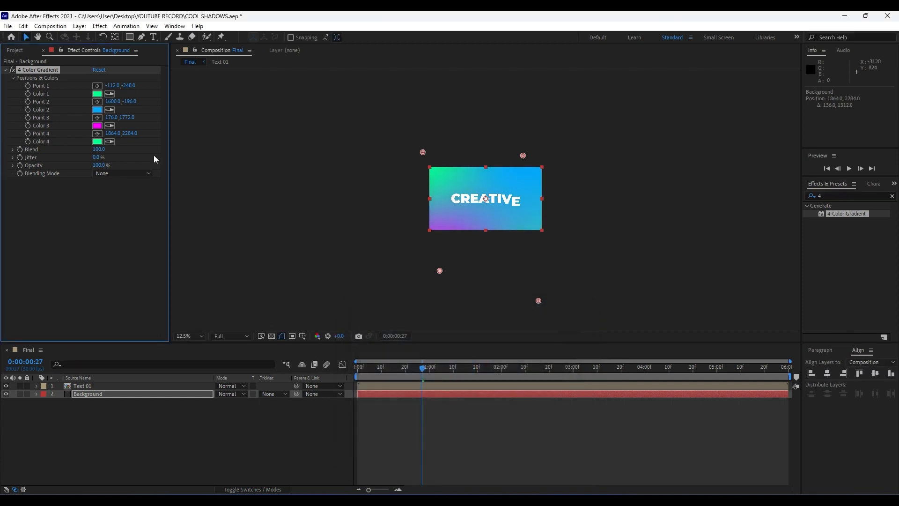
{"action": "left_click", "coordinate": [110, 125]}
{"action": "left_click", "coordinate": [97, 110]}
- Scrub and play back the Final composition to check the CREATIVE text animation over the gradient background
{"action": "scroll", "coordinate": [491, 232], "scroll_direction": "up", "scroll_amount": 2}
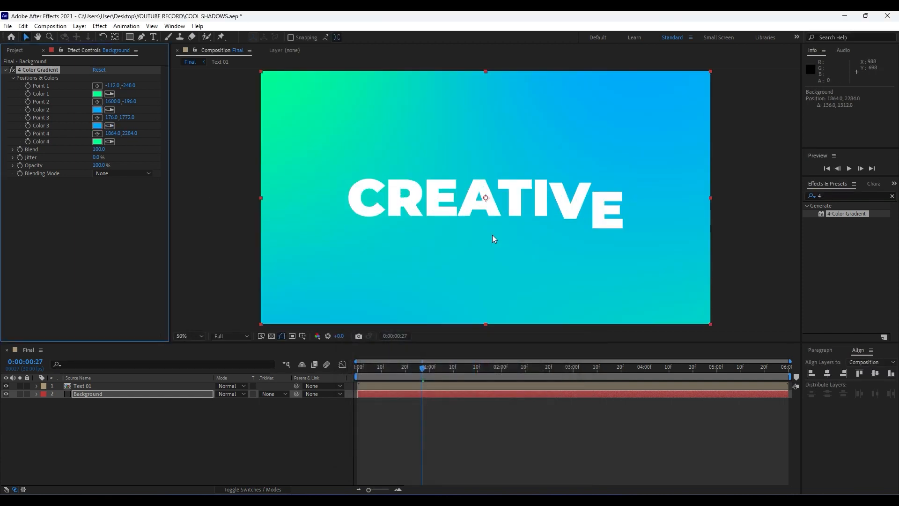
{"action": "scroll", "coordinate": [492, 234], "scroll_direction": "down", "scroll_amount": 1}
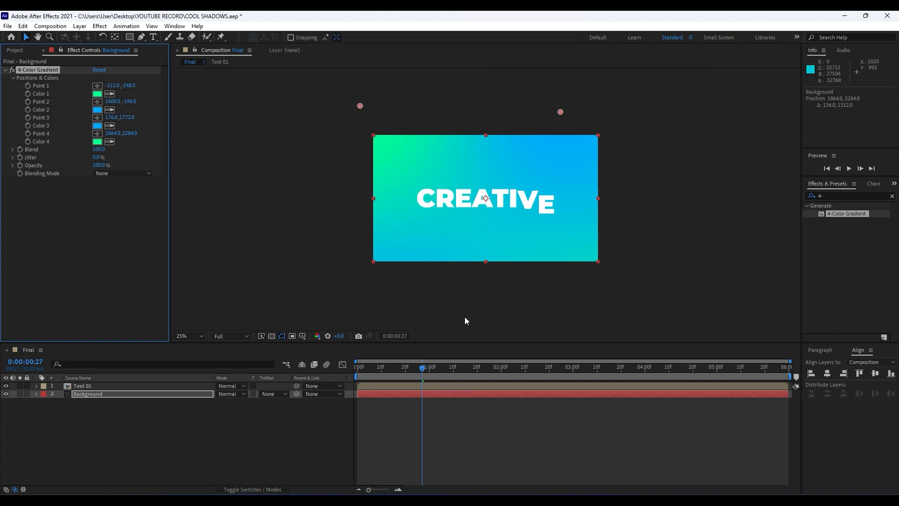
{"action": "left_click_drag", "start_coordinate": [420, 369], "coordinate": [494, 369]}
{"action": "scroll", "coordinate": [504, 274], "scroll_direction": "up", "scroll_amount": 1}
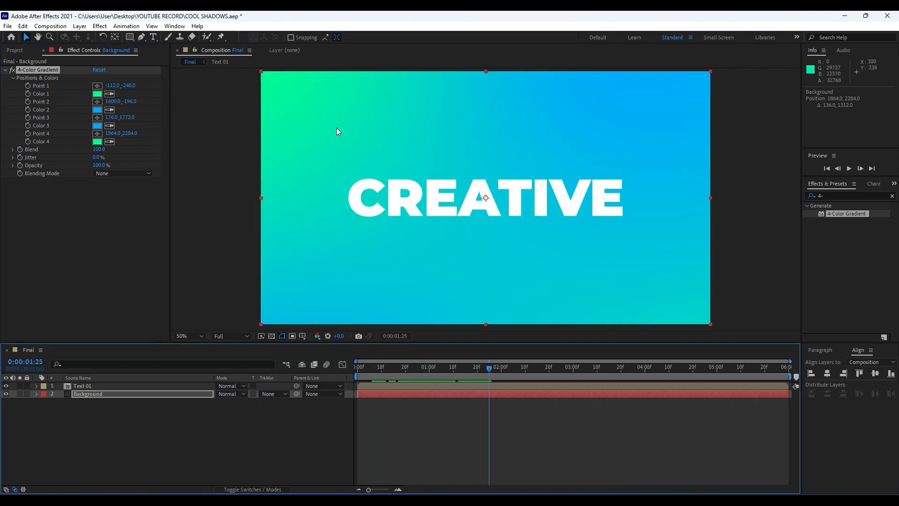
{"action": "left_click_drag", "start_coordinate": [410, 375], "coordinate": [374, 375]}
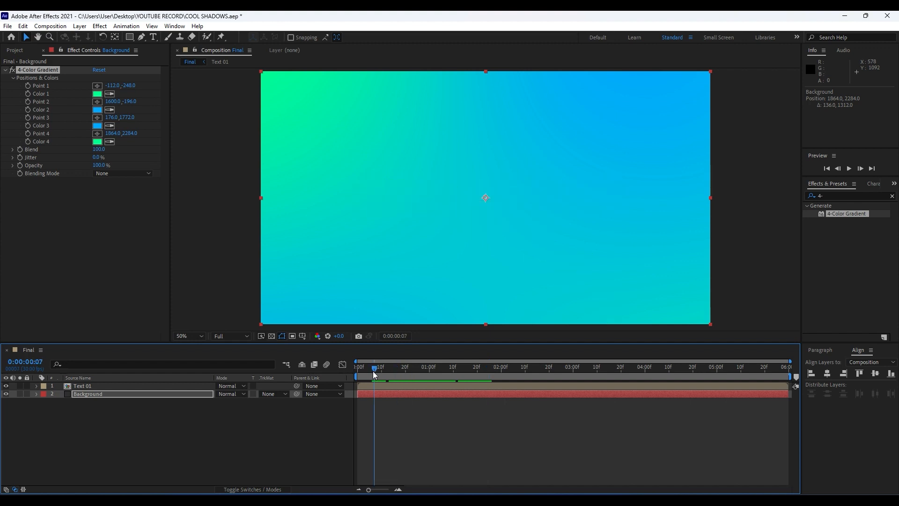
{"action": "key", "text": "space"}
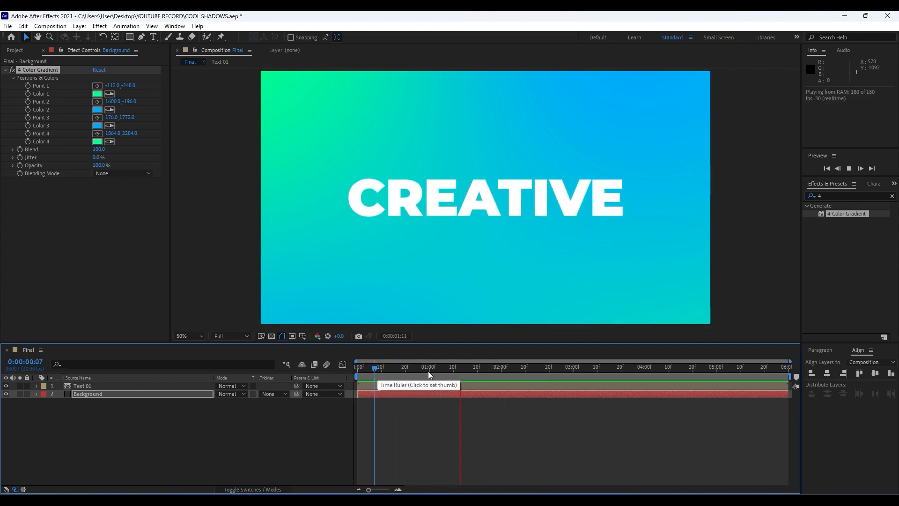
{"action": "left_click_drag", "start_coordinate": [451, 369], "coordinate": [417, 373]}
- Duplicate the Background layer and rename the upper copy Dots
{"action": "left_click", "coordinate": [136, 419]}
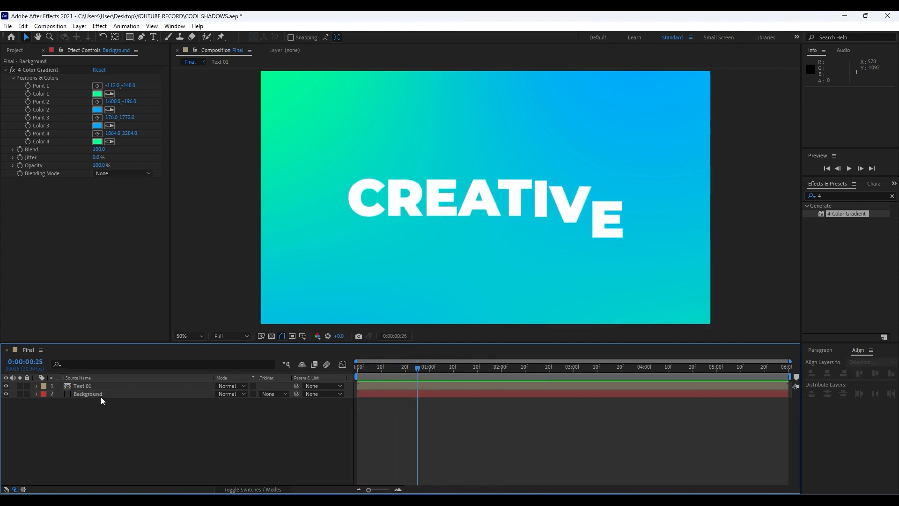
{"action": "left_click", "coordinate": [101, 396]}
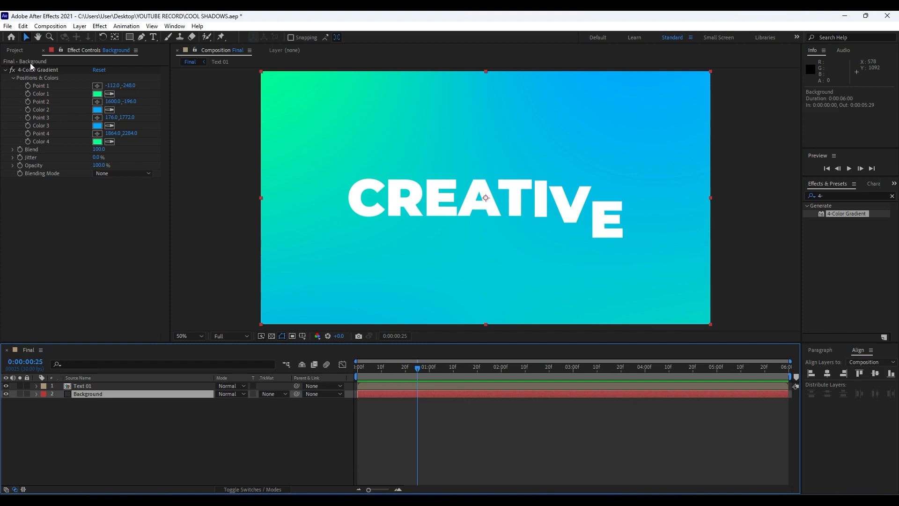
{"action": "left_click", "coordinate": [22, 26]}
{"action": "left_click", "coordinate": [76, 148]}
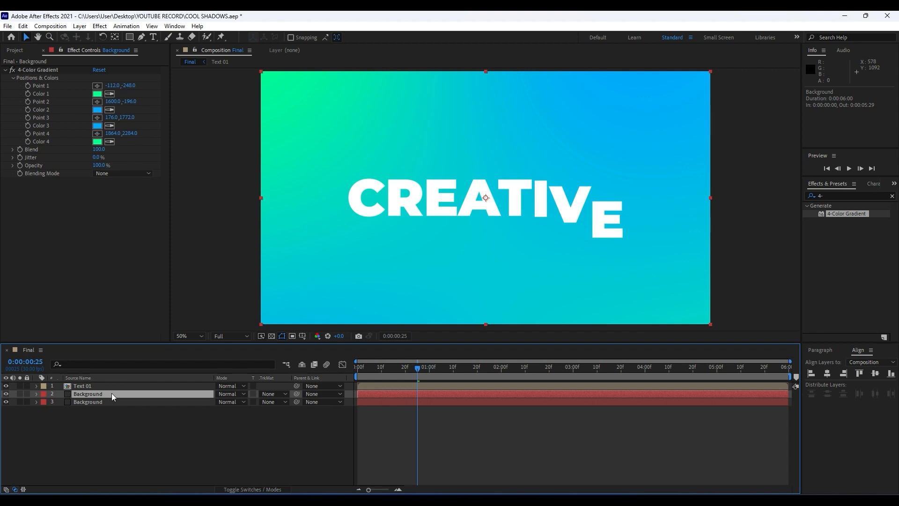
{"action": "key", "text": "Return"}
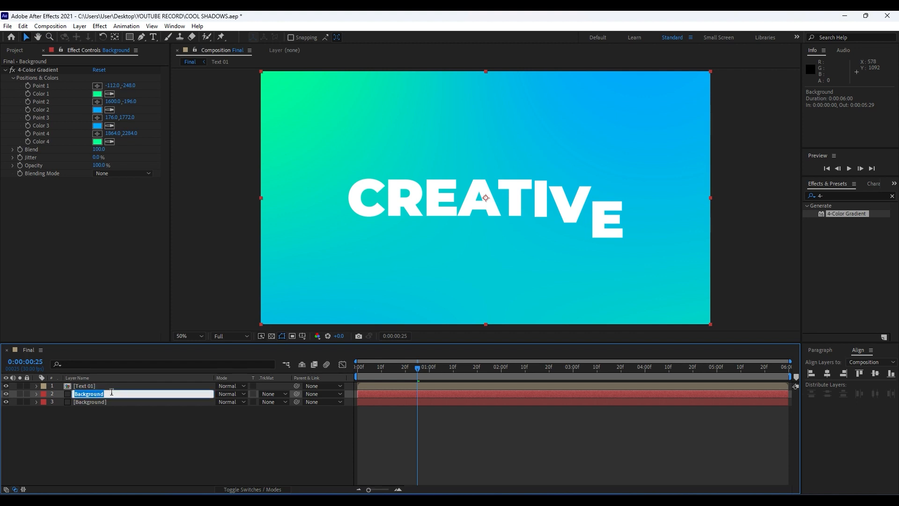
{"action": "type", "text": "Dots"}
{"action": "key", "text": "Return"}
- Remove the 4-Color Gradient from the Dots layer and apply a Fill effect coloured white FFFFFF instead
{"action": "left_click", "coordinate": [43, 71]}
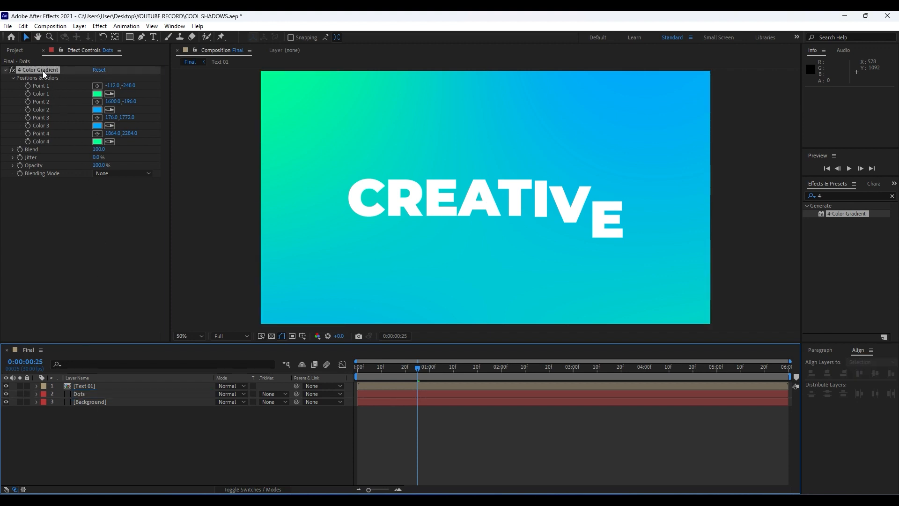
{"action": "key", "text": "Delete"}
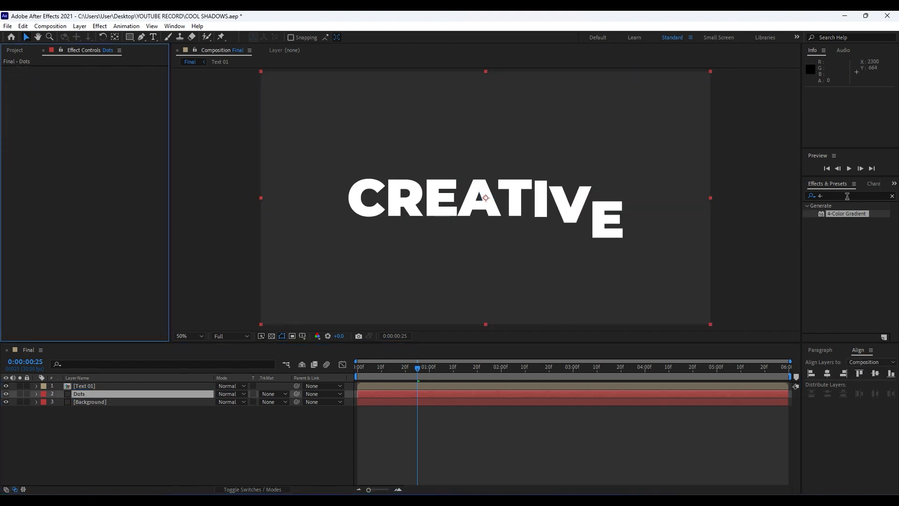
{"action": "key", "text": "BackSpace"}
{"action": "key", "text": "BackSpace"}
{"action": "type", "text": "fill"}
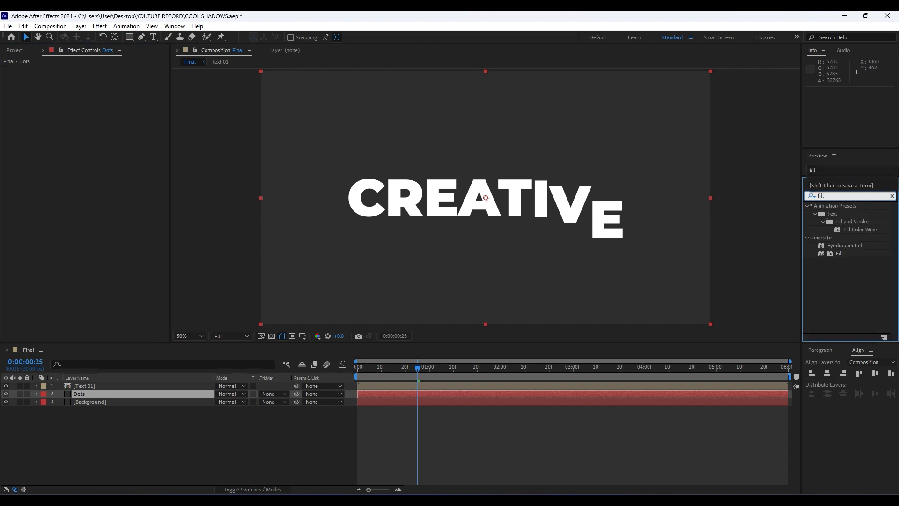
{"action": "left_click_drag", "start_coordinate": [839, 253], "coordinate": [125, 395]}
{"action": "left_click", "coordinate": [97, 94]}
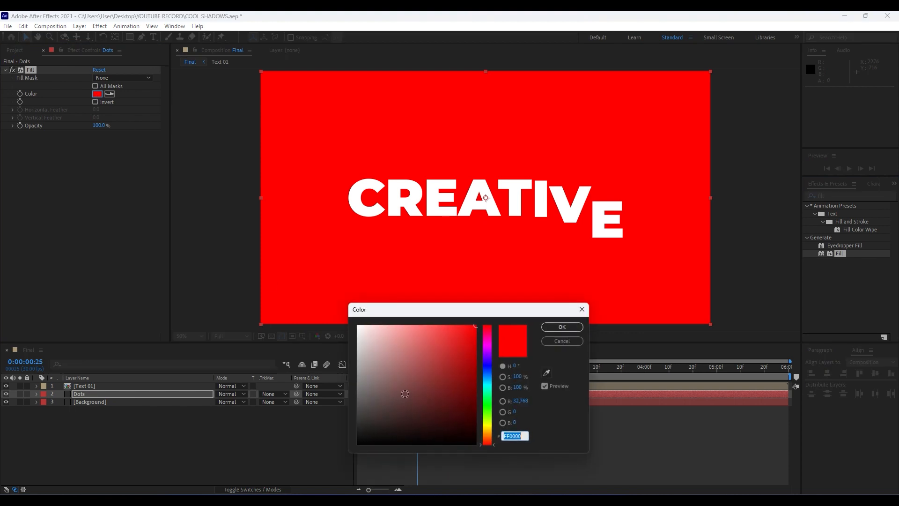
{"action": "type", "text": "ffffff"}
{"action": "left_click", "coordinate": [557, 328]}
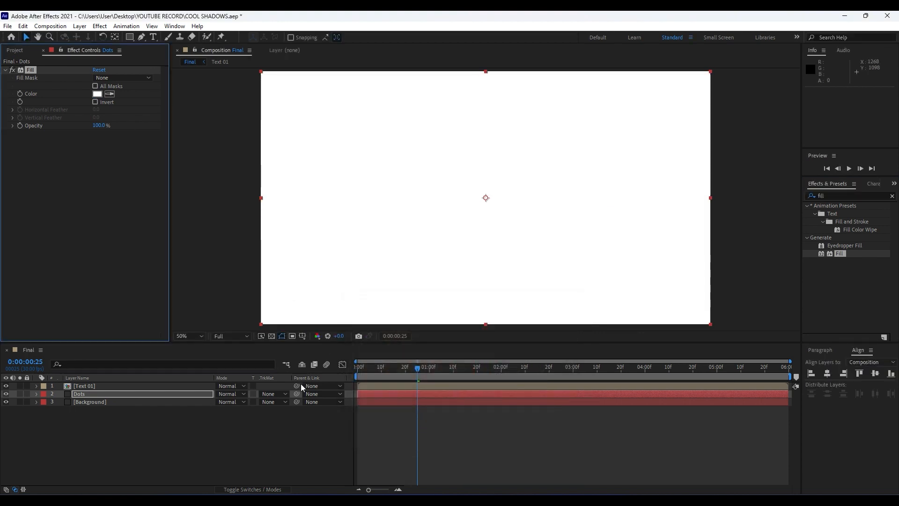
- Apply CC Ball Action to the Dots layer with Grid Spacing 8 and Ball Size 8
{"action": "left_click", "coordinate": [819, 196]}
{"action": "type", "text": "cc"}
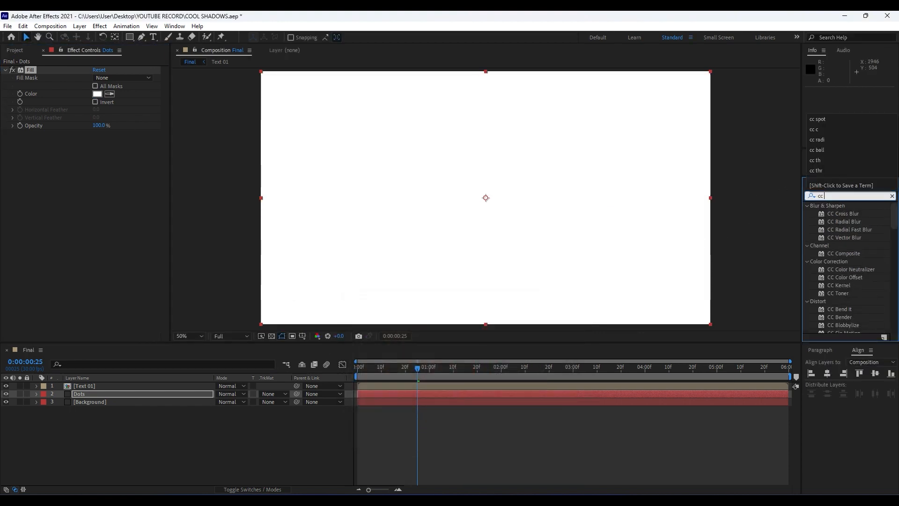
{"action": "type", "text": " ball"}
{"action": "left_click_drag", "start_coordinate": [847, 209], "coordinate": [111, 193]}
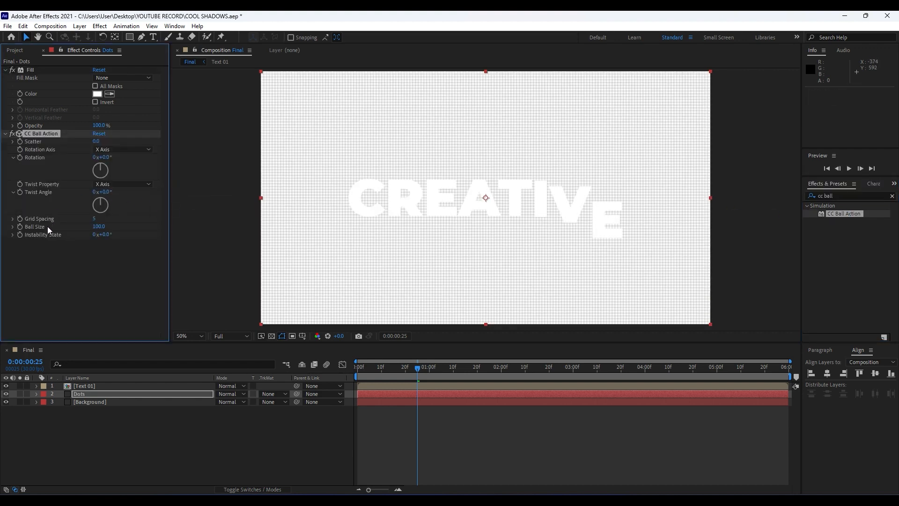
{"action": "left_click", "coordinate": [94, 221]}
{"action": "key", "text": "Tab"}
{"action": "type", "text": "8"}
{"action": "key", "text": "Return"}
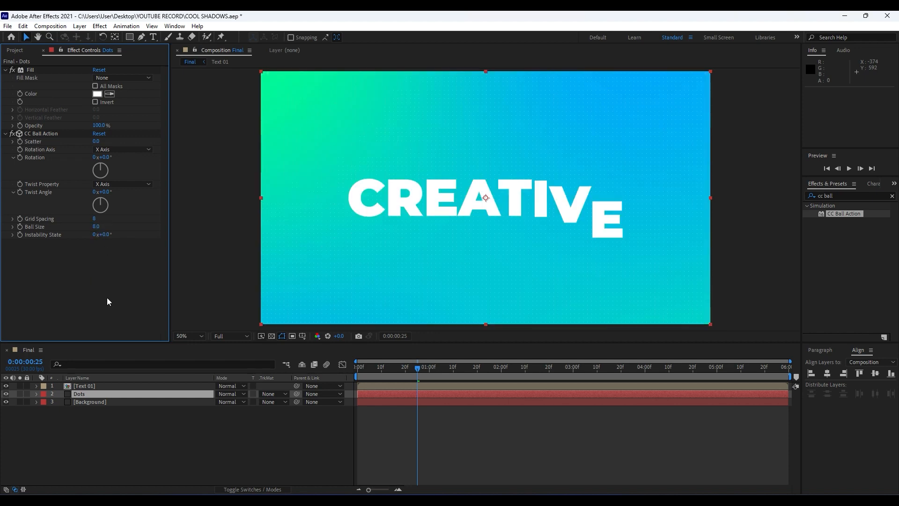
- Inspect the dot pattern up close and set the Dots layer's blending mode to Overlay
{"action": "scroll", "coordinate": [499, 289], "scroll_direction": "up", "scroll_amount": 2}
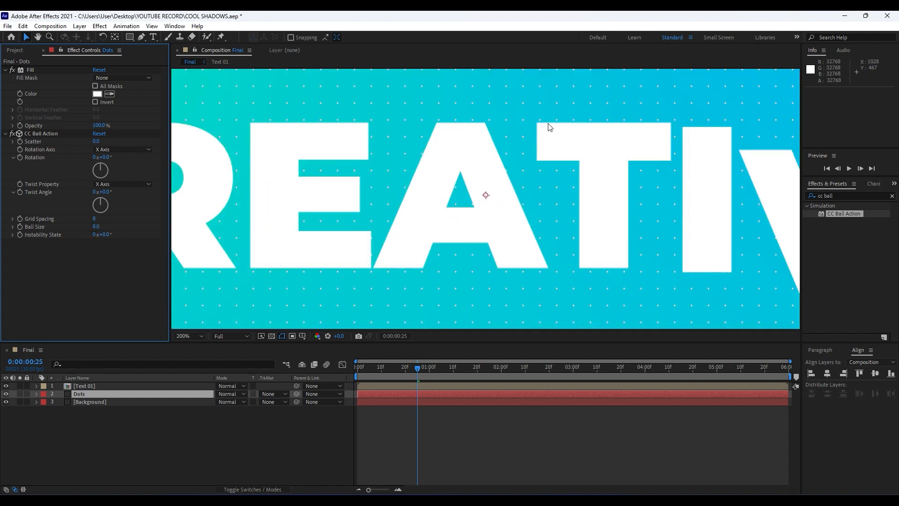
{"action": "scroll", "coordinate": [522, 202], "scroll_direction": "down", "scroll_amount": 2}
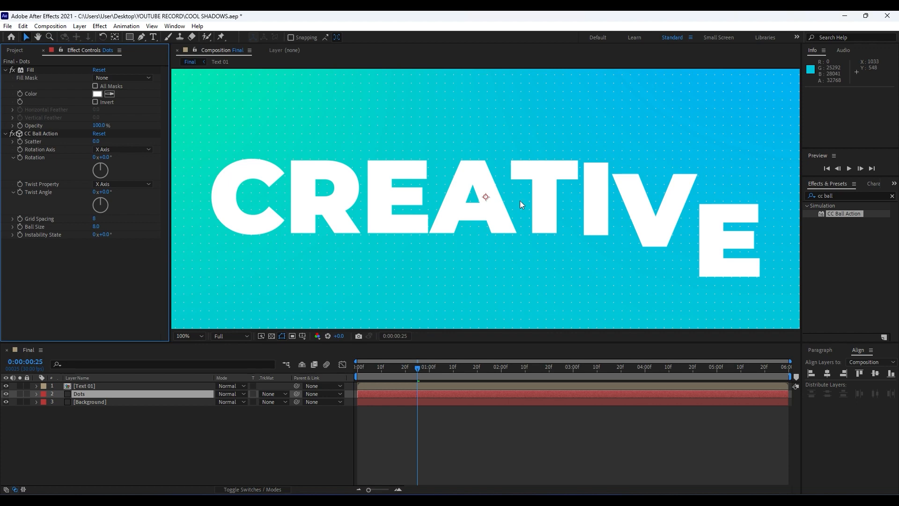
{"action": "scroll", "coordinate": [520, 201], "scroll_direction": "up", "scroll_amount": 1}
{"action": "left_click", "coordinate": [226, 398]}
{"action": "left_click", "coordinate": [282, 253]}
{"action": "scroll", "coordinate": [485, 212], "scroll_direction": "down", "scroll_amount": 1}
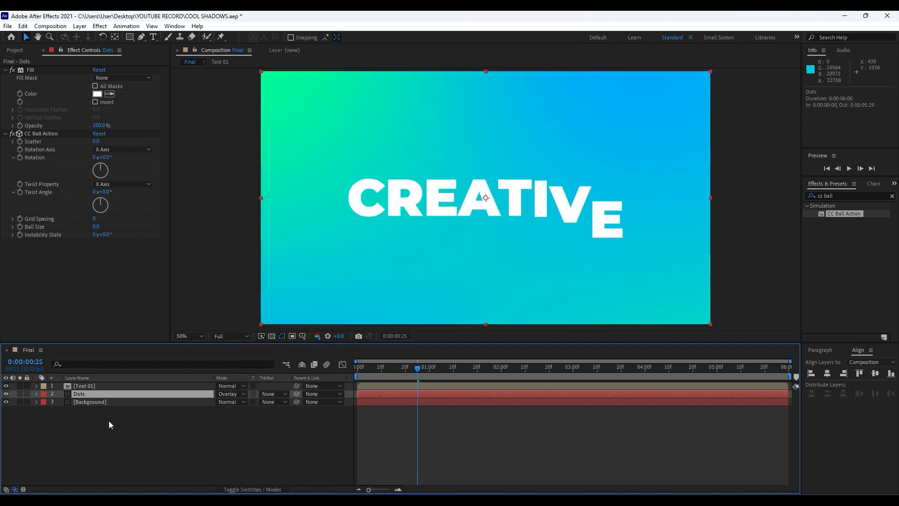
- Duplicate the Dots layer to strengthen the dot pattern and check it against the gradient
{"action": "key", "text": "ctrl+d"}
{"action": "scroll", "coordinate": [593, 231], "scroll_direction": "up", "scroll_amount": 1}
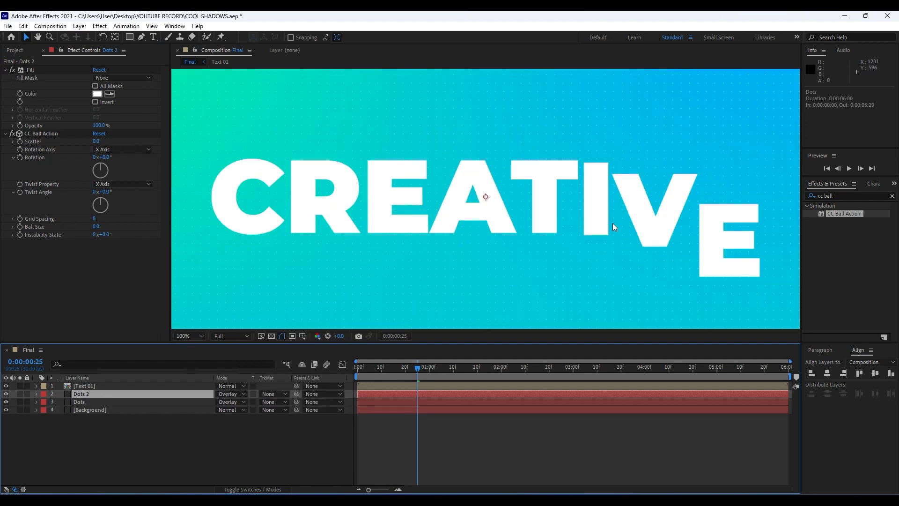
{"action": "scroll", "coordinate": [613, 223], "scroll_direction": "down", "scroll_amount": 1}
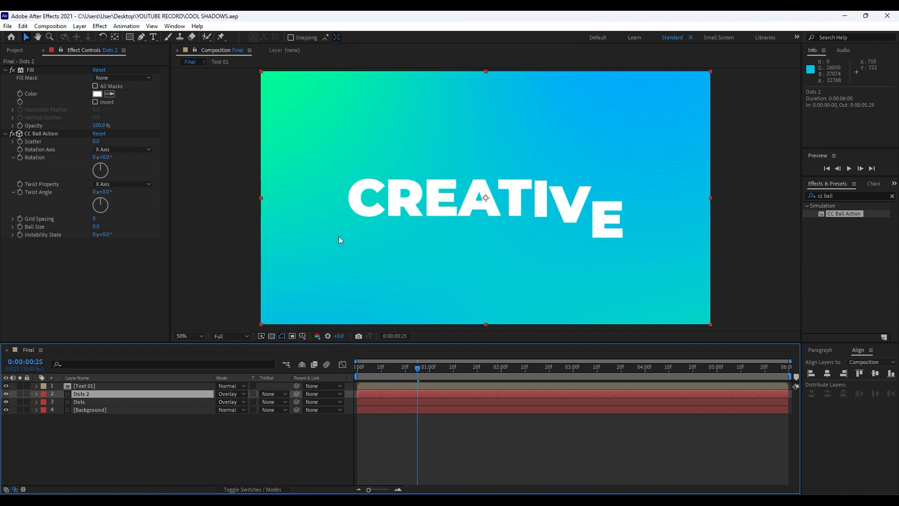
- Apply the CC Radial Blur effect to the Text 01 layer
{"action": "left_click", "coordinate": [42, 52]}
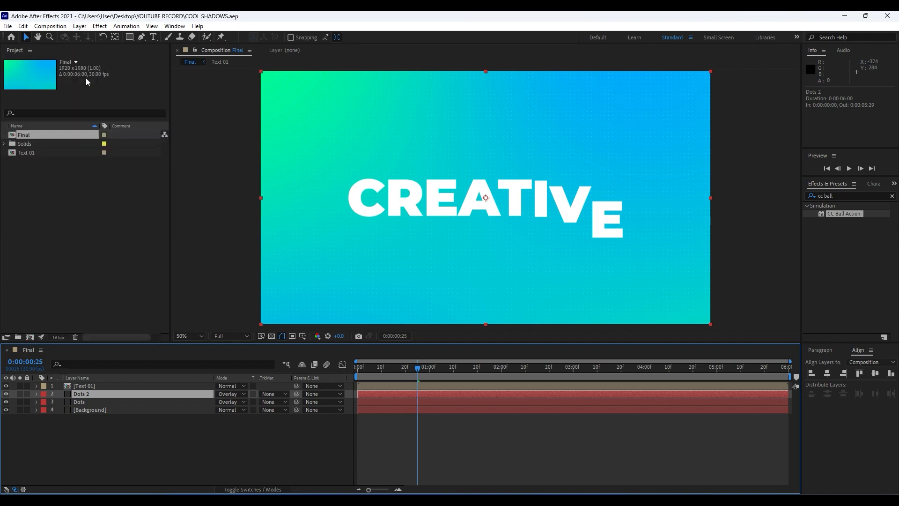
{"action": "left_click", "coordinate": [91, 385]}
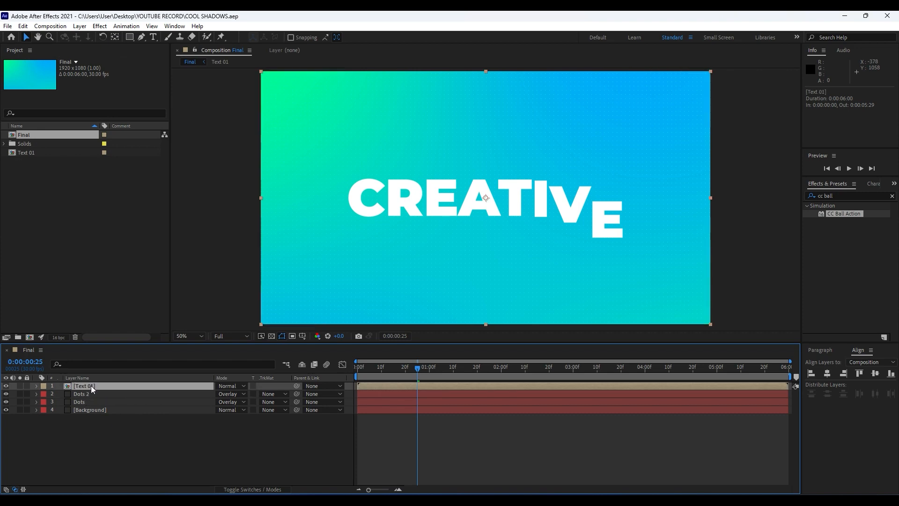
{"action": "left_click", "coordinate": [850, 196]}
{"action": "type", "text": "cc radi"}
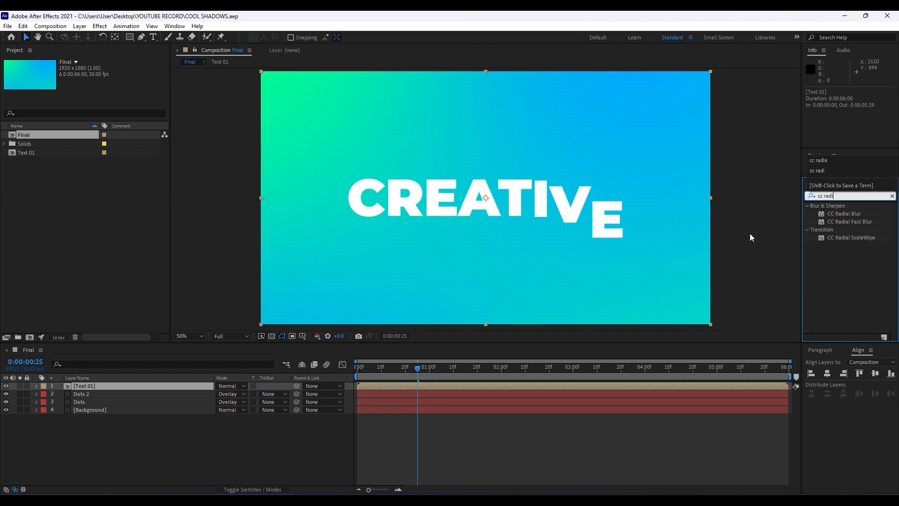
{"action": "left_click_drag", "start_coordinate": [850, 213], "coordinate": [110, 384]}
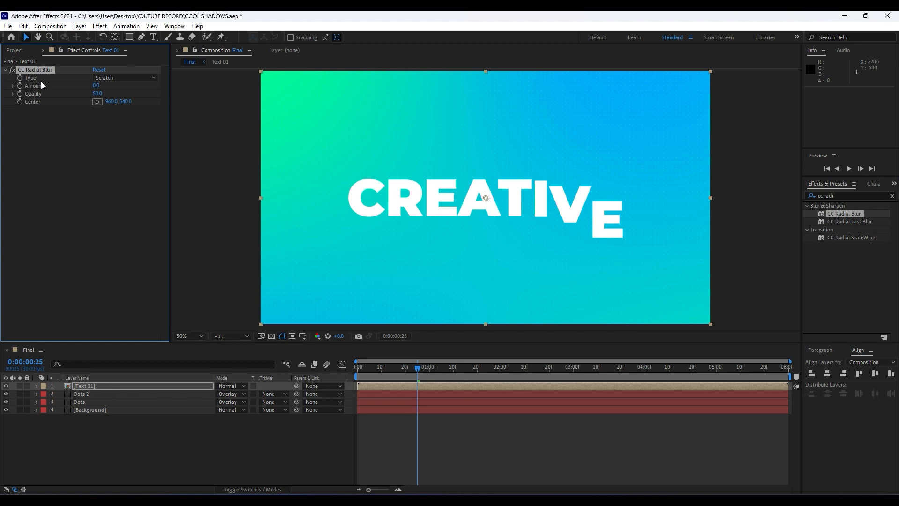
- Set the radial blur's type to Straight Zoom and its amount to 35
{"action": "left_click", "coordinate": [114, 79]}
{"action": "left_click", "coordinate": [126, 88]}
{"action": "left_click", "coordinate": [96, 86]}
{"action": "type", "text": "35"}
{"action": "key", "text": "Return"}
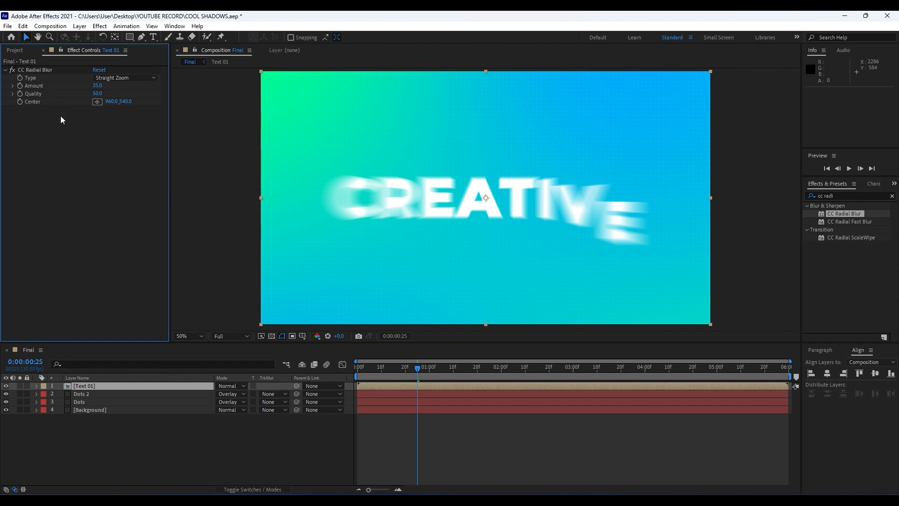
- Place the radial blur's center up and to the left of the CREATIVE text, at about 272, 234
{"action": "left_click", "coordinate": [97, 101]}
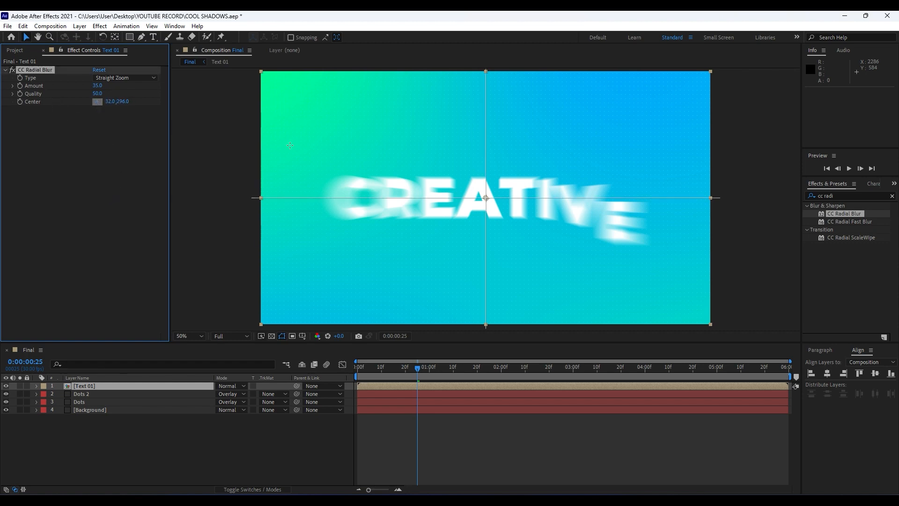
{"action": "left_click", "coordinate": [323, 125]}
{"action": "left_click_drag", "start_coordinate": [324, 127], "coordinate": [325, 125]}
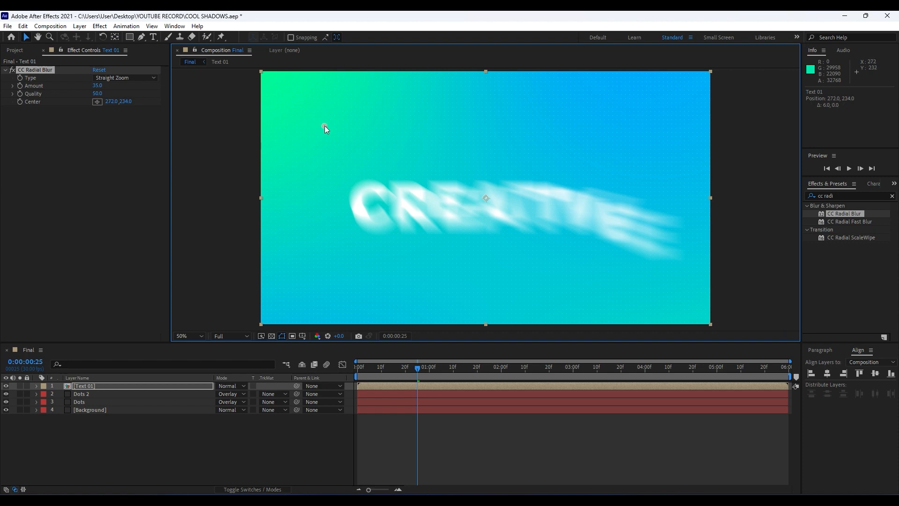
{"action": "left_click", "coordinate": [178, 439]}
- Apply a Fill effect to the Text 01 layer and set its color to black 000000
{"action": "left_click", "coordinate": [101, 389]}
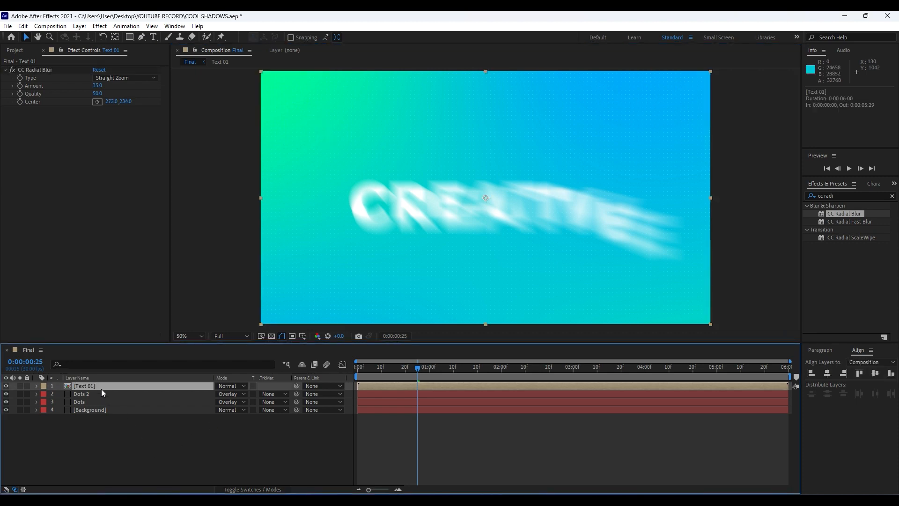
{"action": "left_click", "coordinate": [857, 195]}
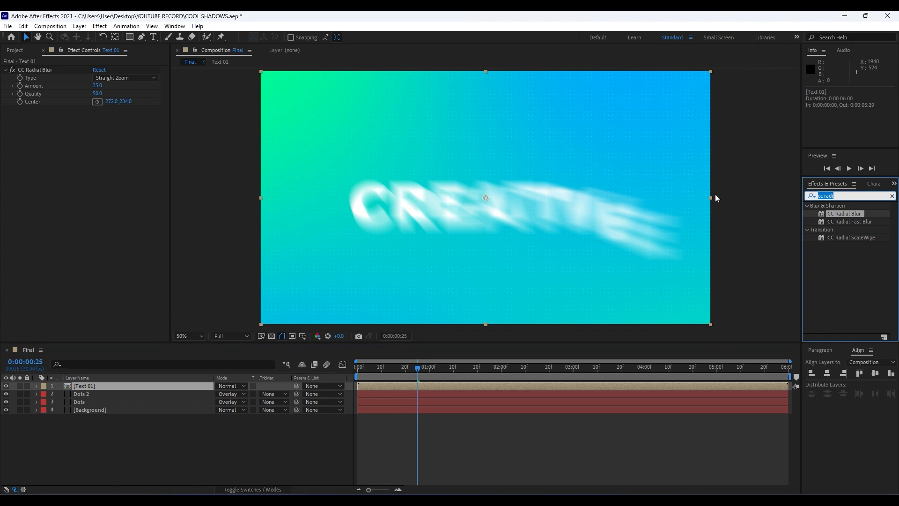
{"action": "type", "text": "fill"}
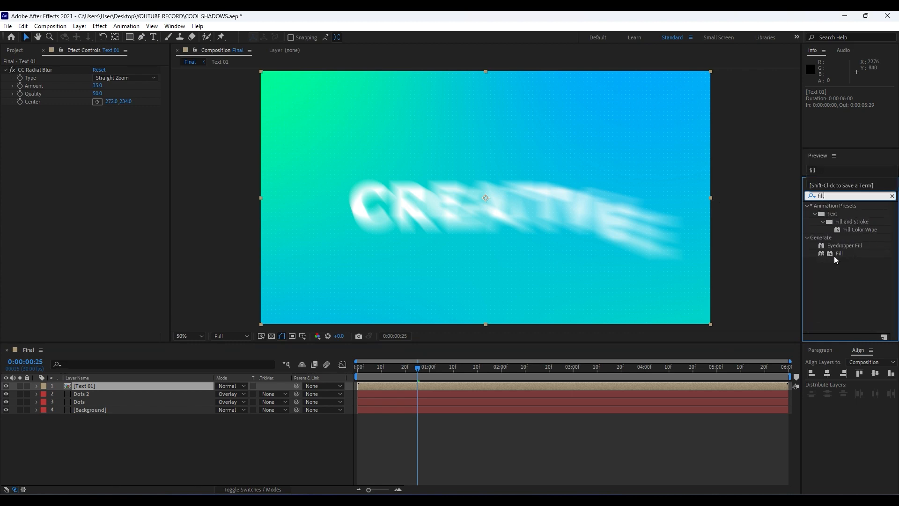
{"action": "left_click_drag", "start_coordinate": [835, 257], "coordinate": [144, 385]}
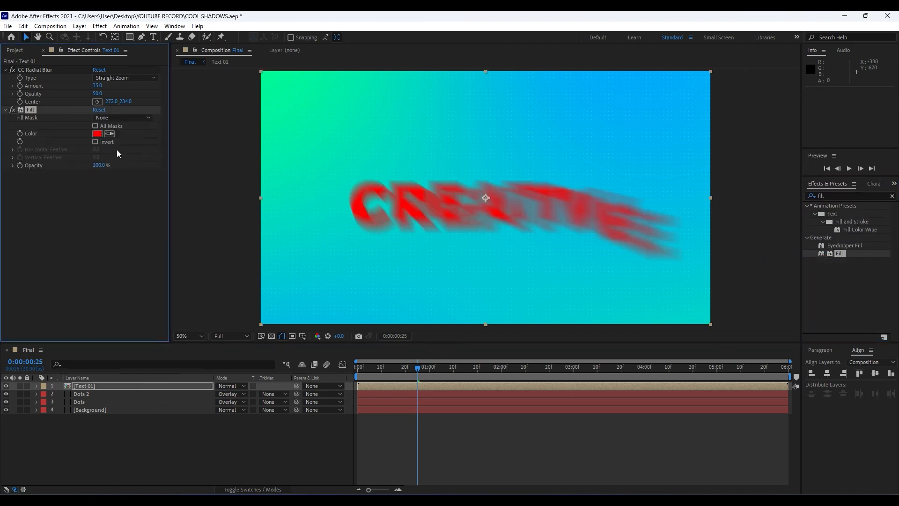
{"action": "left_click", "coordinate": [103, 136]}
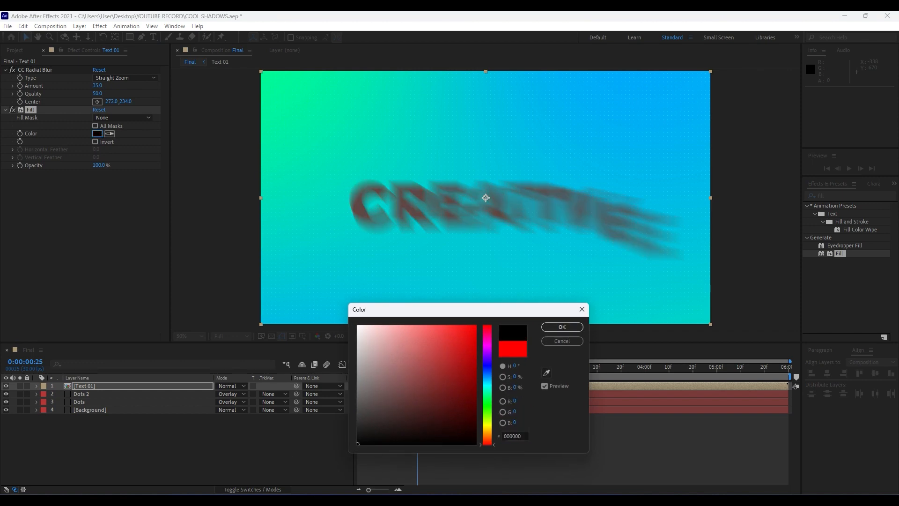
{"action": "left_click", "coordinate": [358, 443]}
{"action": "left_click", "coordinate": [563, 327]}
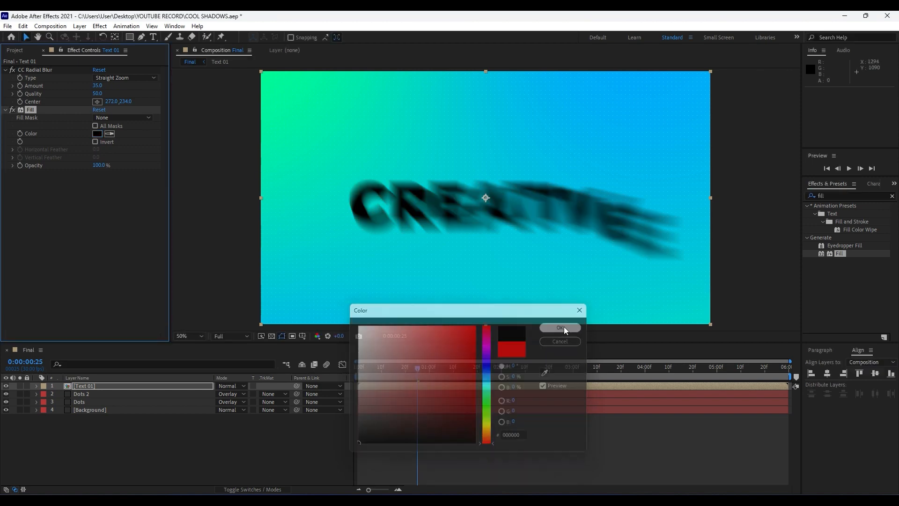
- Apply Curves to the Text 01 layer and move the Alpha curve's upper-right point to the graph's upper-left corner
{"action": "left_click", "coordinate": [839, 194]}
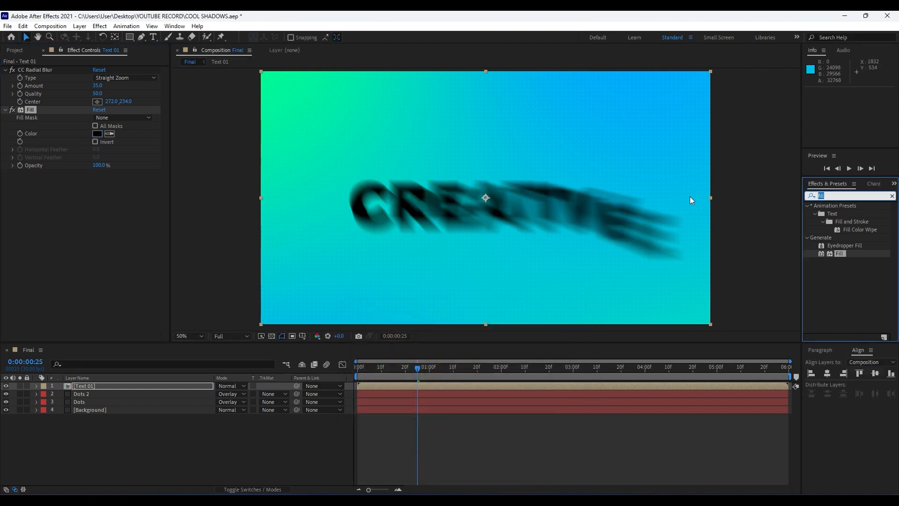
{"action": "type", "text": "curv"}
{"action": "left_click", "coordinate": [818, 160]}
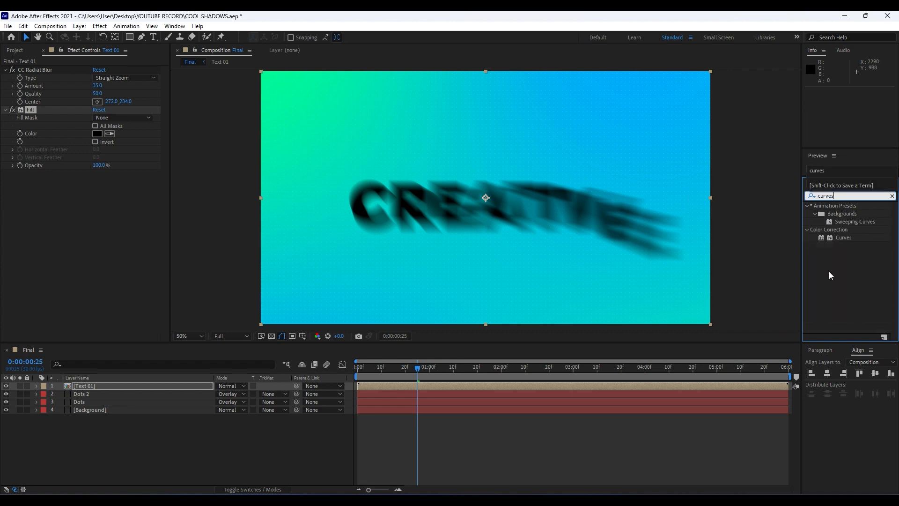
{"action": "left_click_drag", "start_coordinate": [844, 238], "coordinate": [116, 388]}
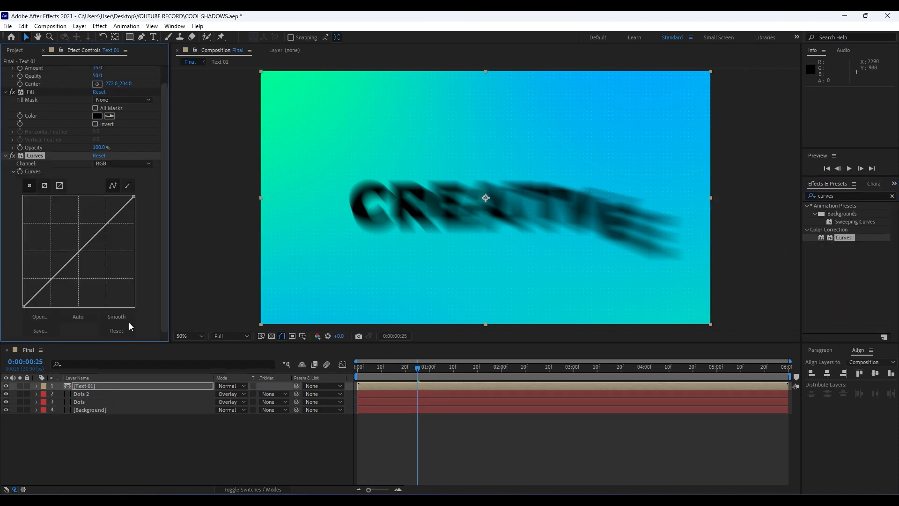
{"action": "left_click", "coordinate": [103, 164]}
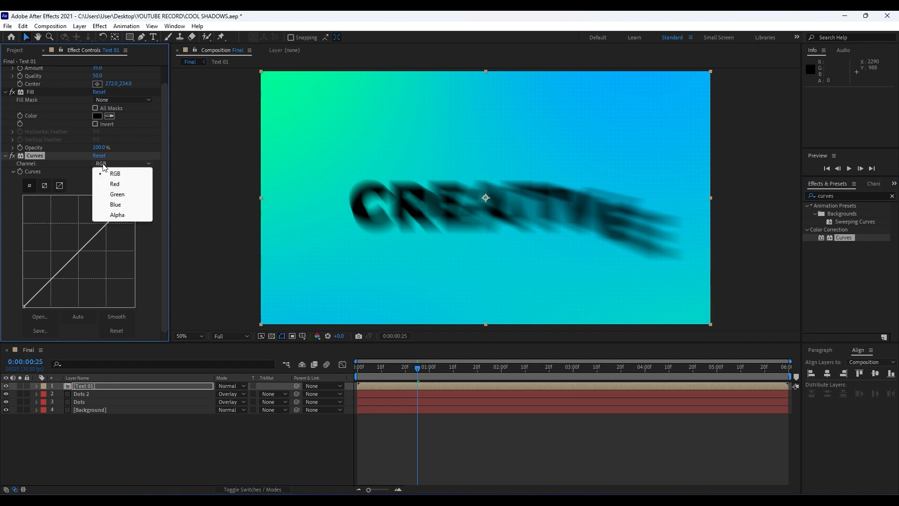
{"action": "left_click", "coordinate": [128, 215]}
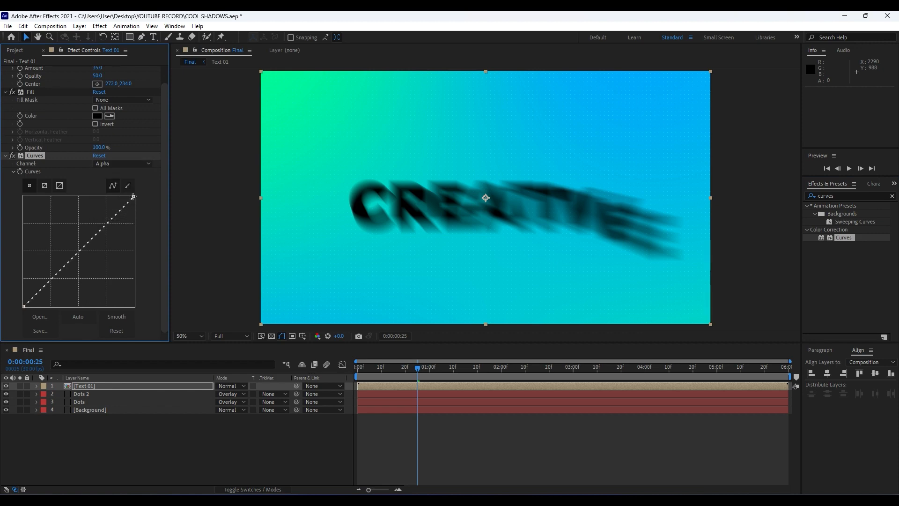
{"action": "left_click_drag", "start_coordinate": [133, 197], "coordinate": [23, 196]}
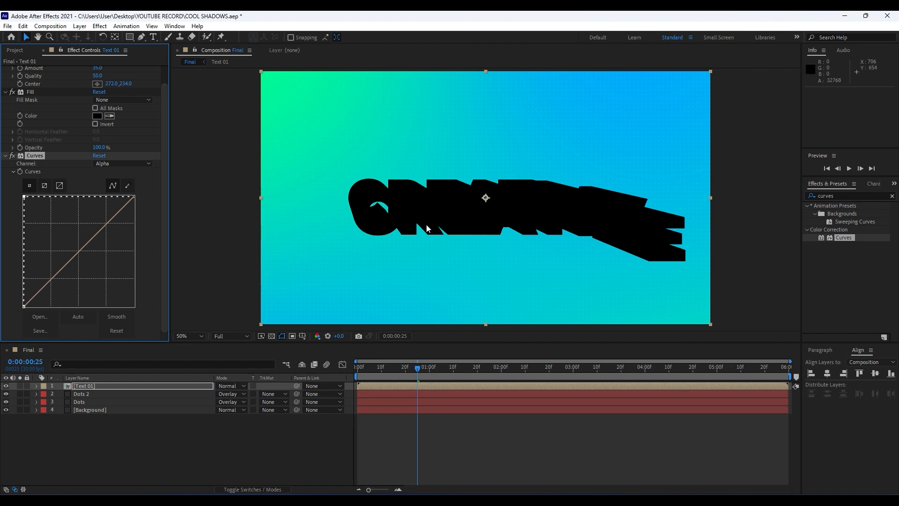
- Apply a CC Composite effect to the Text 01 layer, placed after the Curves effect
{"action": "left_click", "coordinate": [827, 196]}
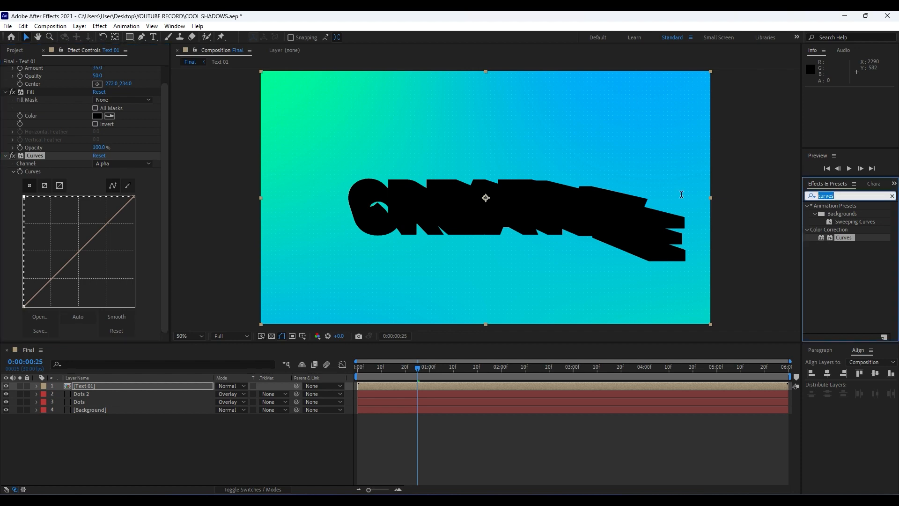
{"action": "type", "text": "cc c0om"}
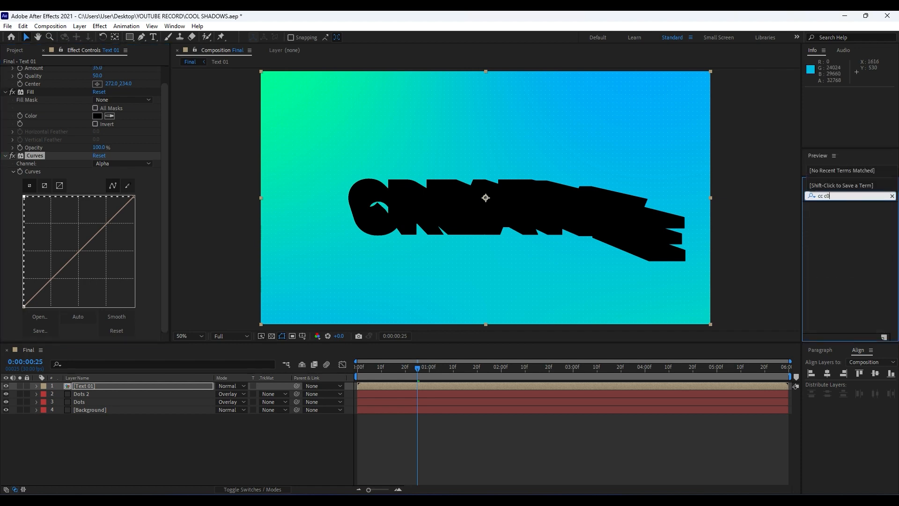
{"action": "key", "text": "BackSpace"}
{"action": "type", "text": "omp"}
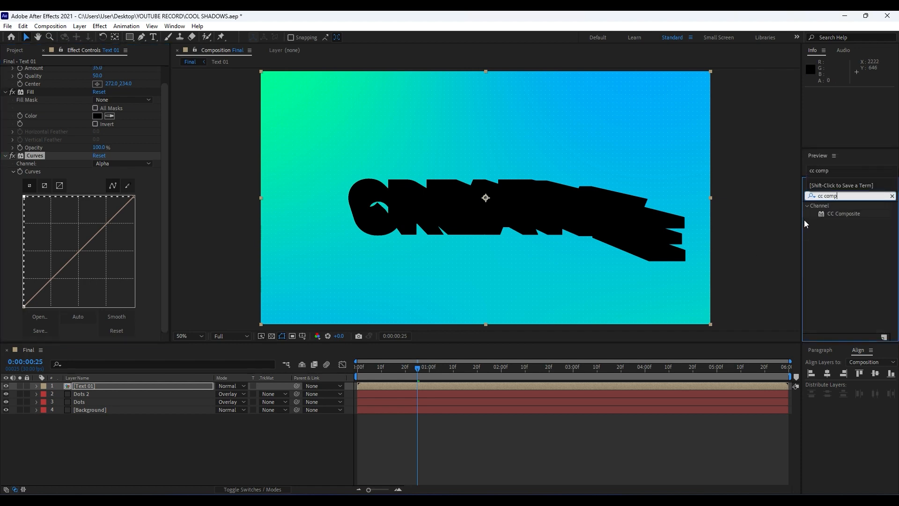
{"action": "left_click_drag", "start_coordinate": [842, 215], "coordinate": [128, 268]}
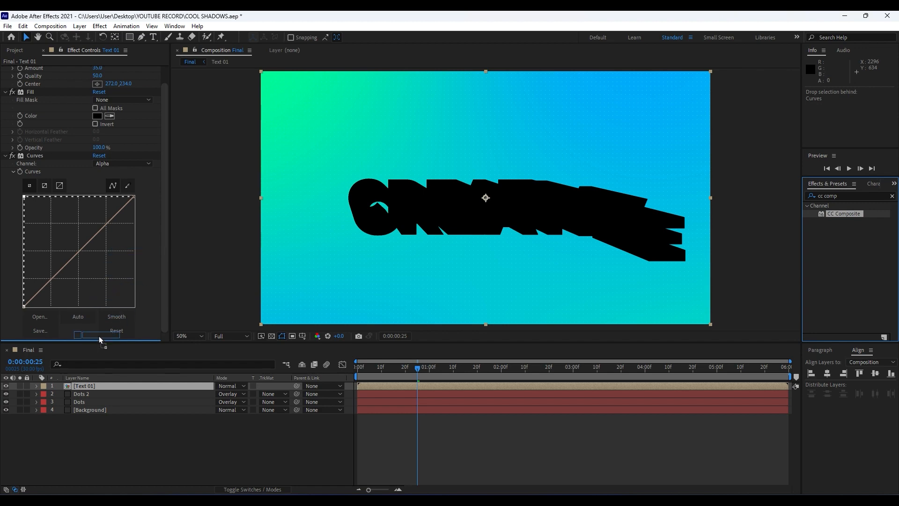
{"action": "left_click_drag", "start_coordinate": [100, 337], "coordinate": [100, 337]}
{"action": "scroll", "coordinate": [418, 208], "scroll_direction": "down", "scroll_amount": 3}
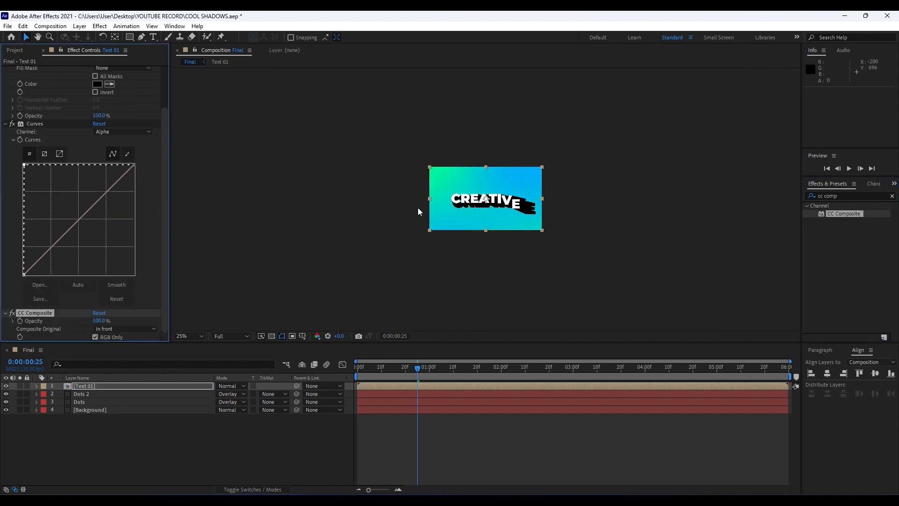
{"action": "scroll", "coordinate": [418, 208], "scroll_direction": "up", "scroll_amount": 3}
{"action": "scroll", "coordinate": [89, 158], "scroll_direction": "up", "scroll_amount": 3}
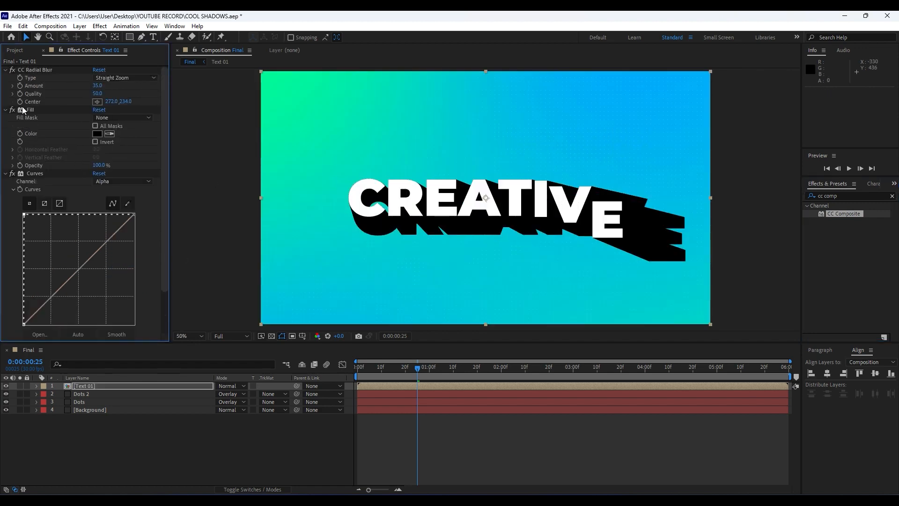
- Collapse the CC Radial Blur, Fill and Curves settings and play back the text animation with its shadow
{"action": "left_click", "coordinate": [8, 76]}
{"action": "left_click", "coordinate": [7, 71]}
{"action": "left_click", "coordinate": [7, 78]}
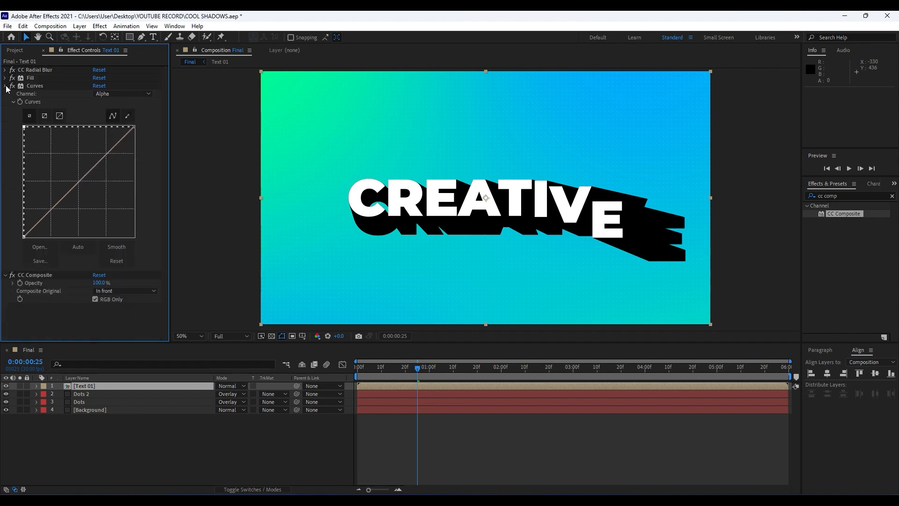
{"action": "left_click", "coordinate": [6, 86]}
{"action": "left_click", "coordinate": [299, 451]}
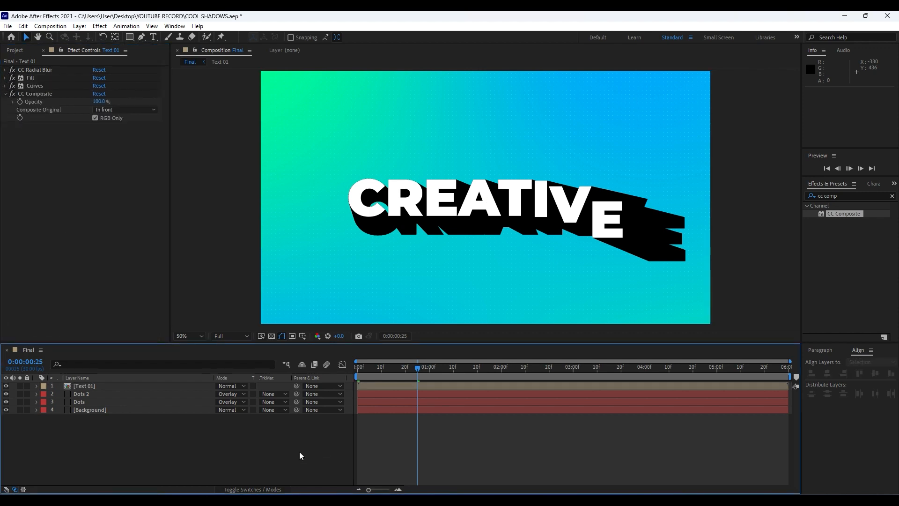
{"action": "key", "text": "space"}
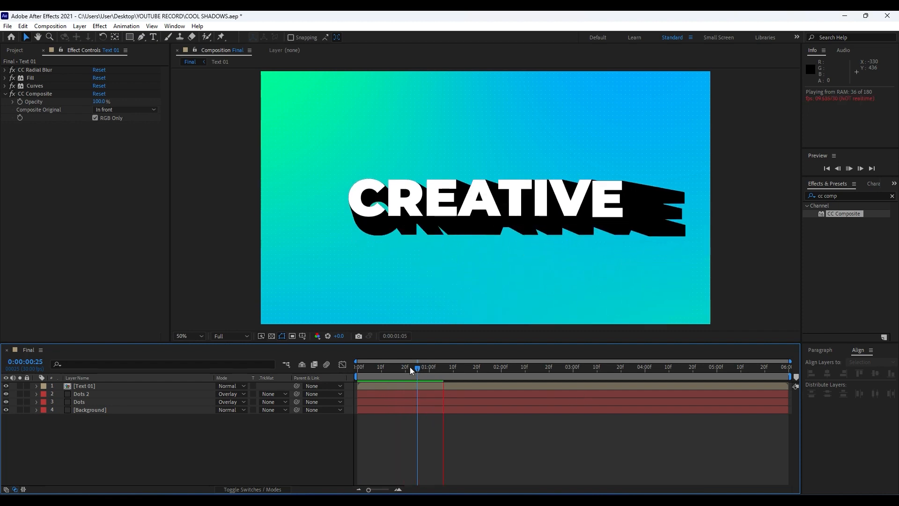
{"action": "mouse_move", "coordinate": [410, 367]}
{"action": "left_mouse_down"}
{"action": "mouse_move", "coordinate": [391, 370]}
{"action": "mouse_move", "coordinate": [410, 368]}
{"action": "left_mouse_up"}
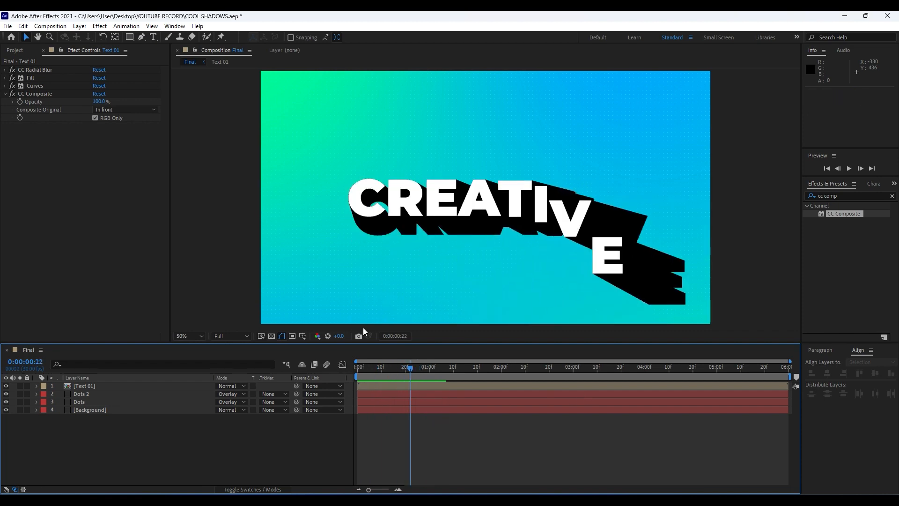
- Animate the radial blur's Center with keyframes from about 1771, 234 at the first frame to about 343, 234 at 0:00:05:29
{"action": "left_click", "coordinate": [5, 70]}
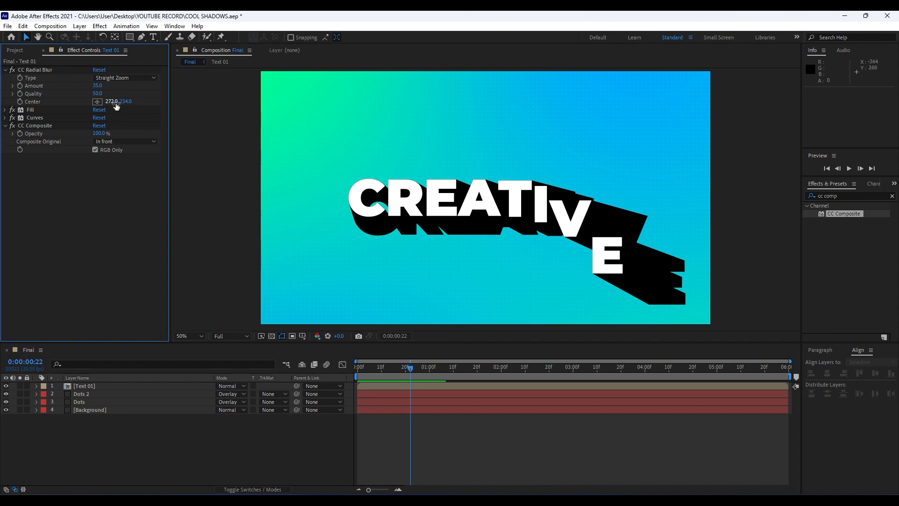
{"action": "left_click_drag", "start_coordinate": [112, 101], "coordinate": [151, 106]}
{"action": "left_click_drag", "start_coordinate": [379, 377], "coordinate": [791, 389]}
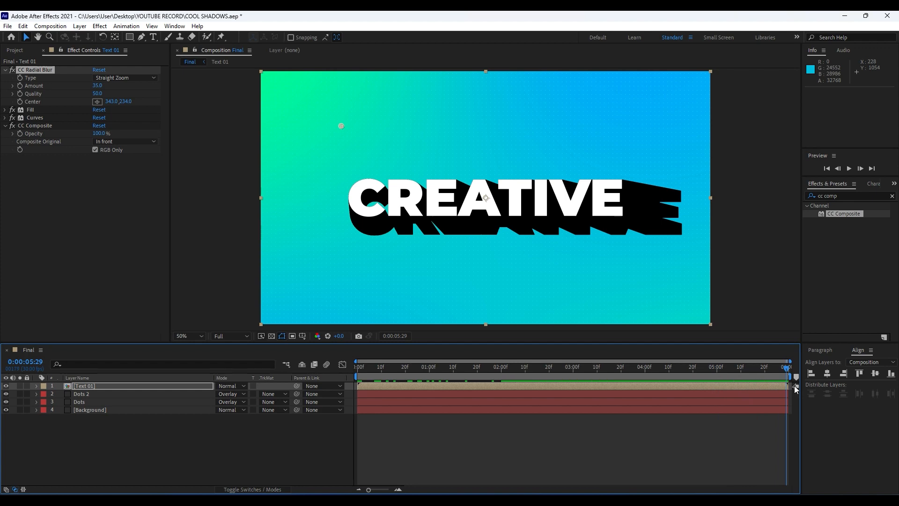
{"action": "left_click", "coordinate": [20, 100]}
{"action": "left_click_drag", "start_coordinate": [514, 373], "coordinate": [283, 358]}
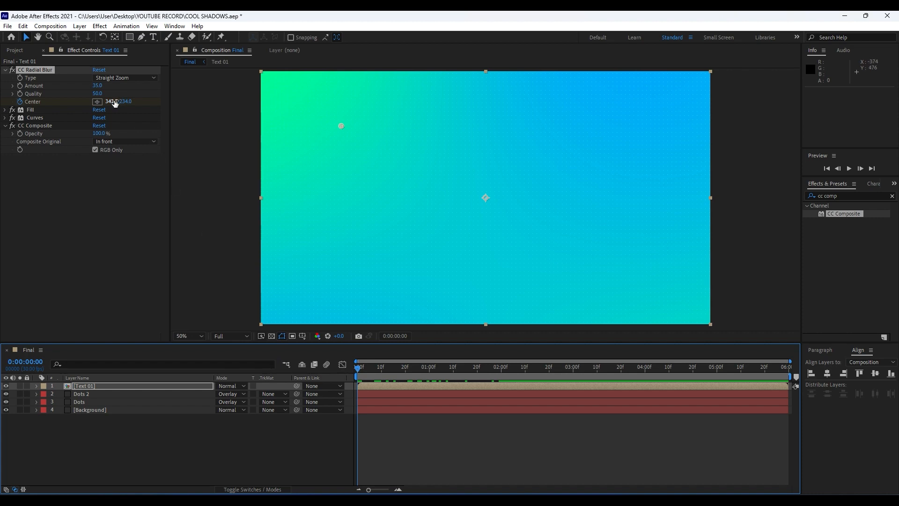
{"action": "left_click_drag", "start_coordinate": [112, 101], "coordinate": [820, 104]}
- Preview the moving shadow, go to 0:00:01:00 and set the radial blur's amount to 40
{"action": "left_click", "coordinate": [263, 447]}
{"action": "key", "text": "space"}
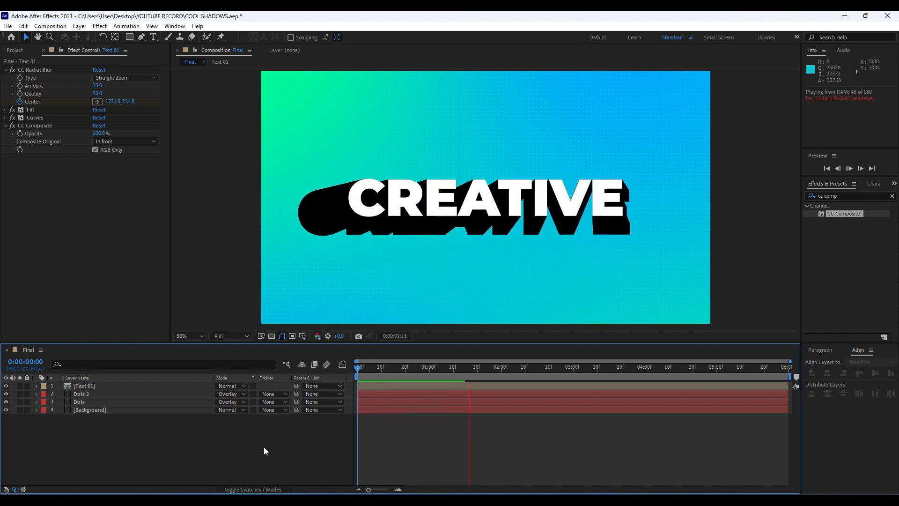
{"action": "left_click", "coordinate": [428, 370]}
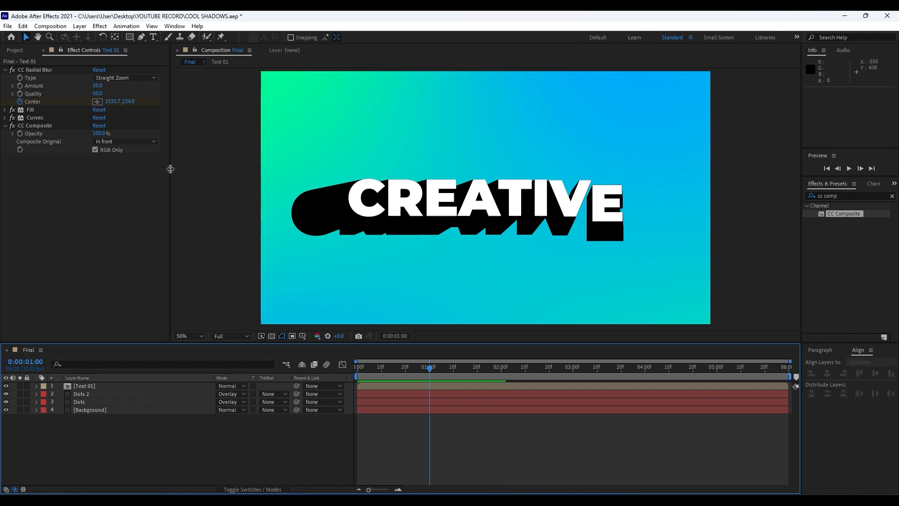
{"action": "left_click", "coordinate": [98, 86]}
{"action": "type", "text": "40"}
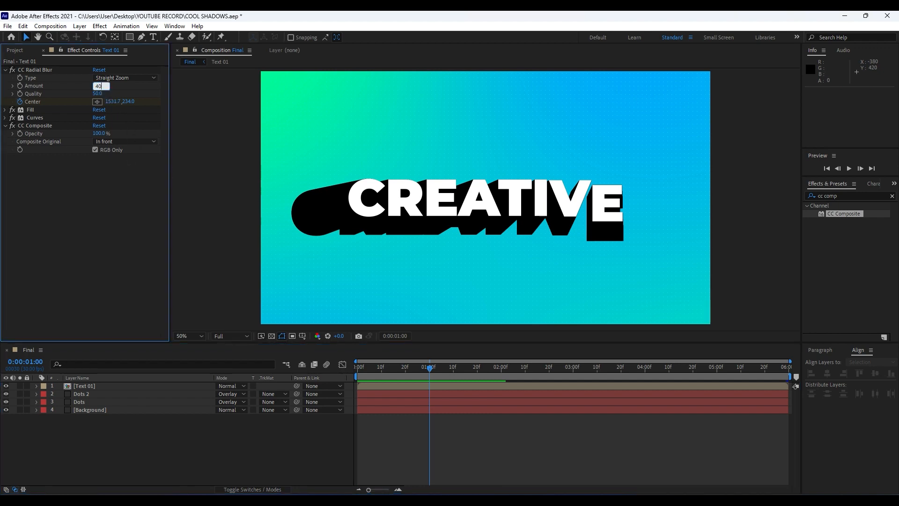
{"action": "key", "text": "Return"}
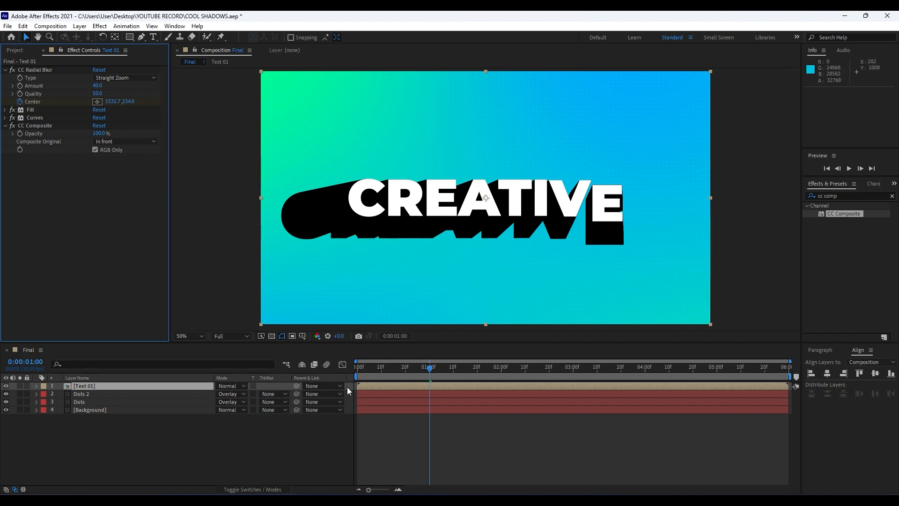
- Raise the radial blur's Center keyframes to a Y value of about 6 at the last frame and about 9 at the first frame
{"action": "key", "text": "e"}
{"action": "key", "text": "Home"}
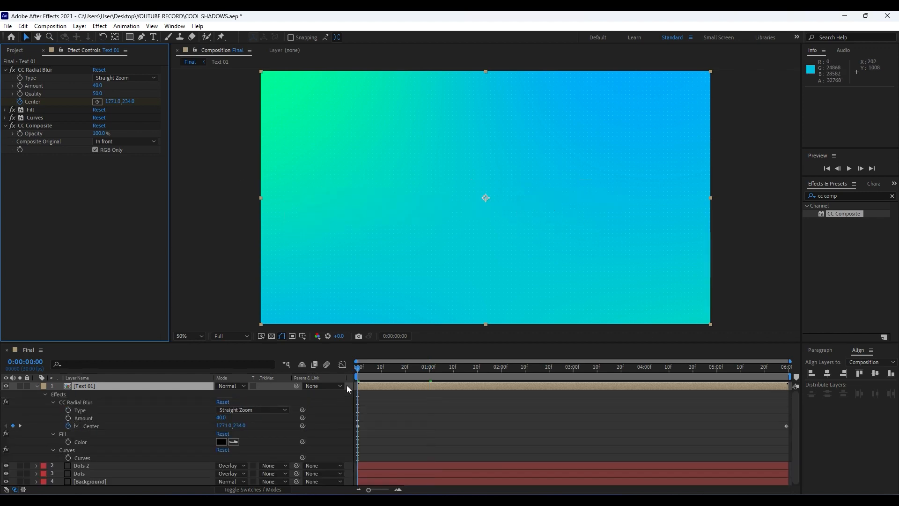
{"action": "key", "text": "End"}
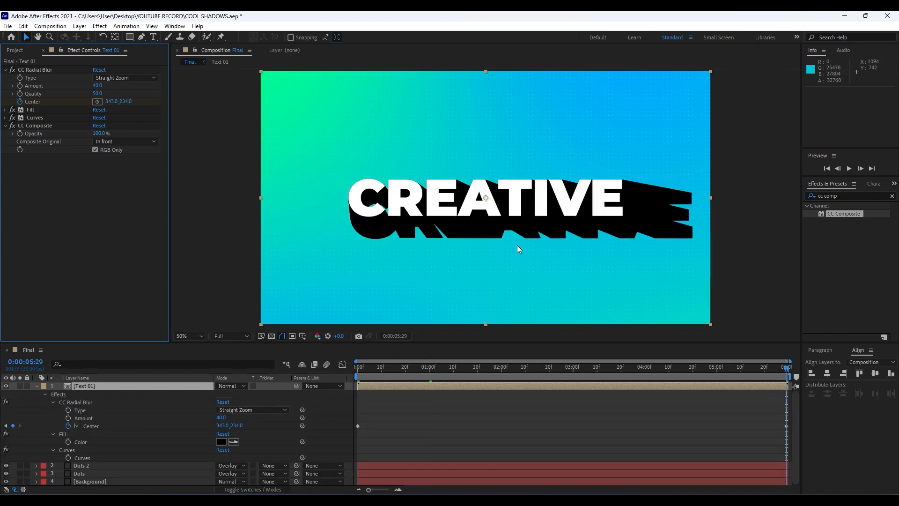
{"action": "key", "text": "Home"}
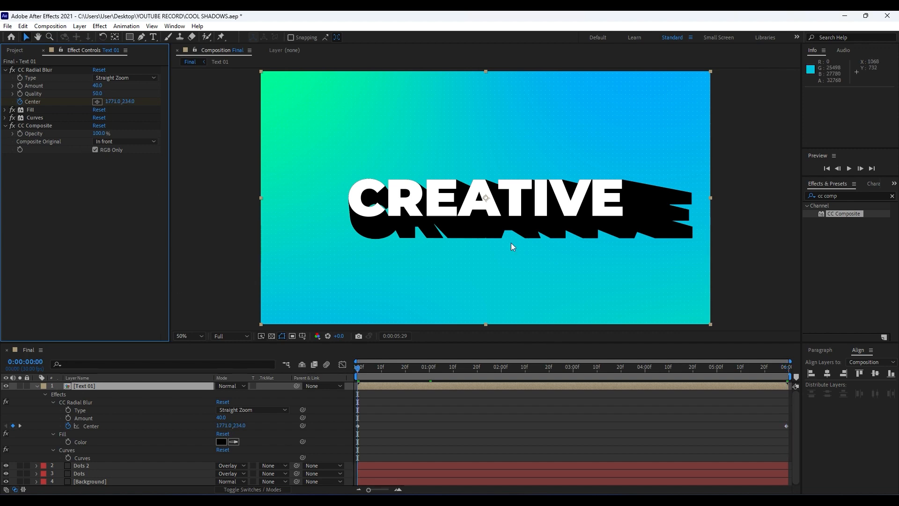
{"action": "key", "text": "End"}
{"action": "scroll", "coordinate": [509, 231], "scroll_direction": "up", "scroll_amount": 1}
{"action": "scroll", "coordinate": [511, 236], "scroll_direction": "down", "scroll_amount": 1}
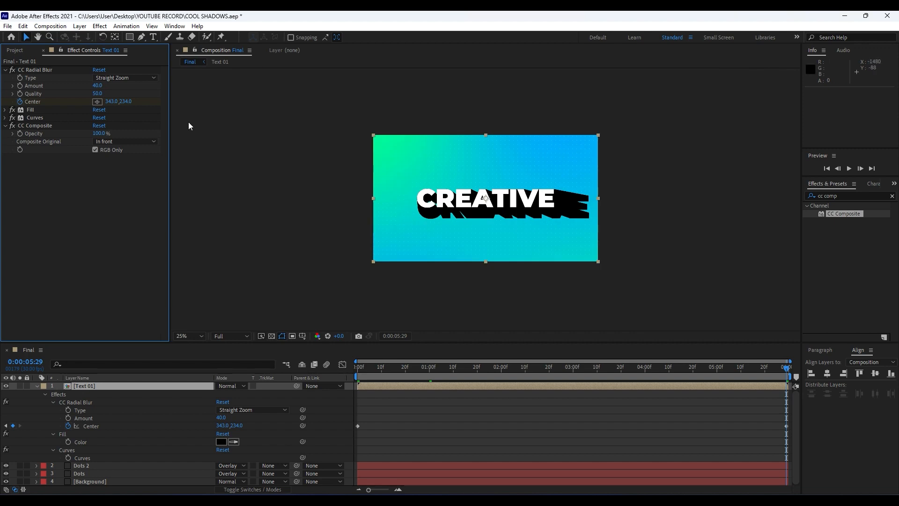
{"action": "mouse_move", "coordinate": [125, 101]}
{"action": "left_mouse_down"}
{"action": "mouse_move", "coordinate": [175, 105]}
{"action": "mouse_move", "coordinate": [20, 103]}
{"action": "left_mouse_up"}
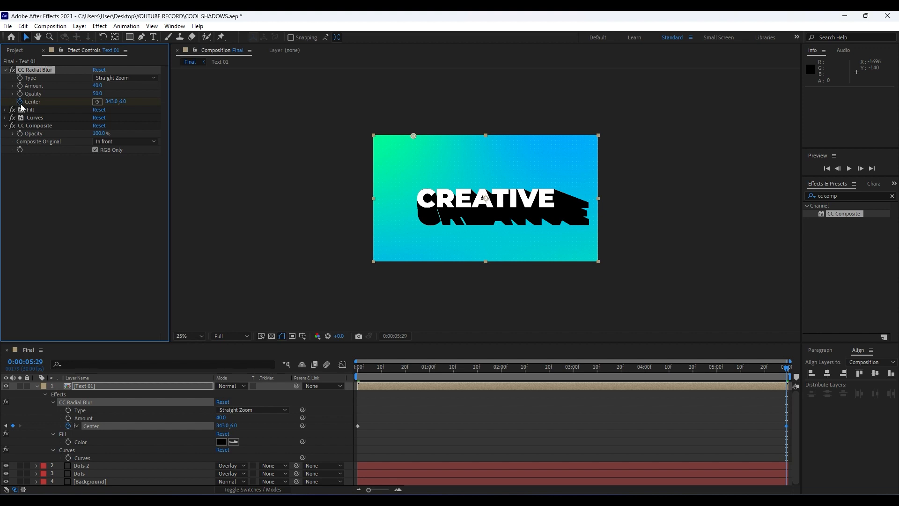
{"action": "key", "text": "Home"}
{"action": "left_click_drag", "start_coordinate": [109, 101], "coordinate": [26, 94]}
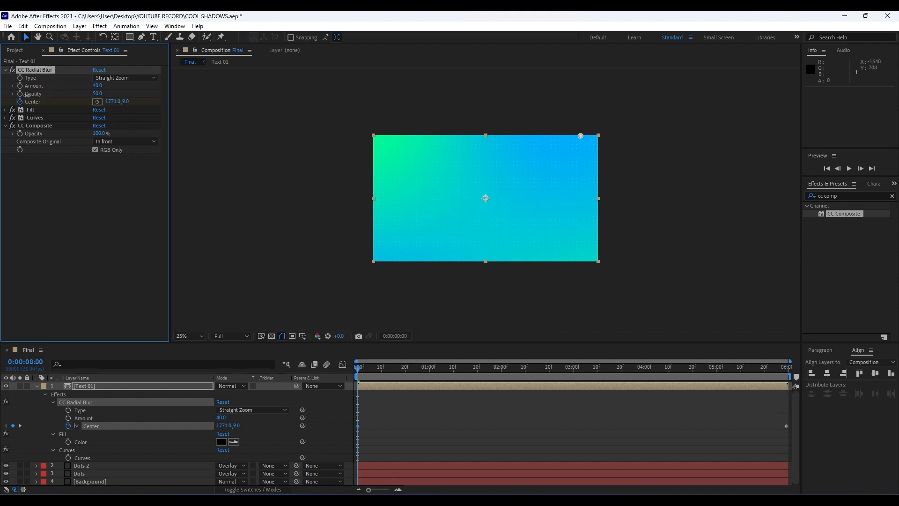
{"action": "left_click", "coordinate": [132, 272]}
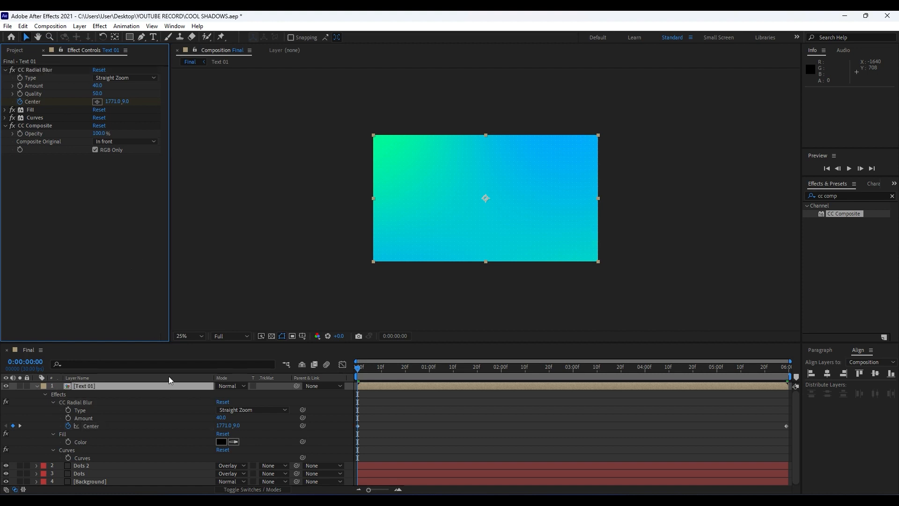
- Collapse the Text 01 layer's properties and play back the shadow animation, stopping at about 0:00:03:04
{"action": "left_click", "coordinate": [37, 386]}
{"action": "left_click", "coordinate": [86, 453]}
{"action": "key", "text": "space"}
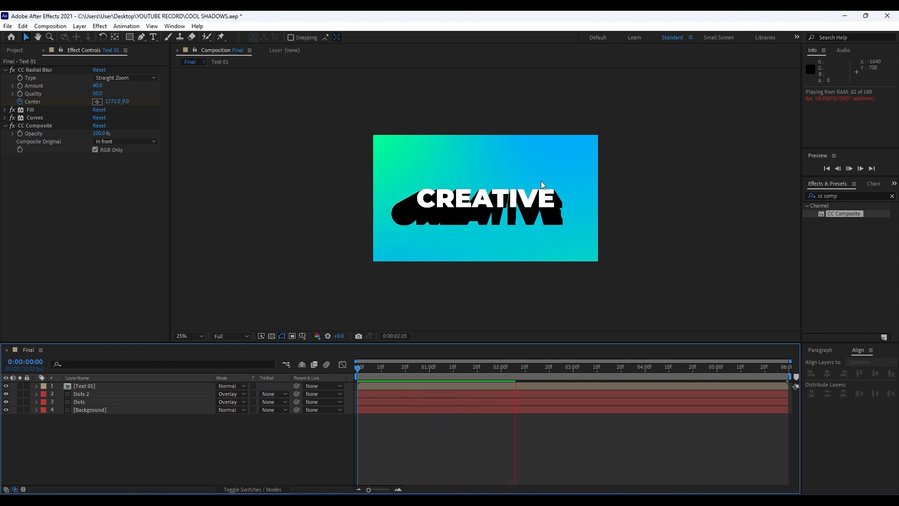
{"action": "key", "text": "space"}
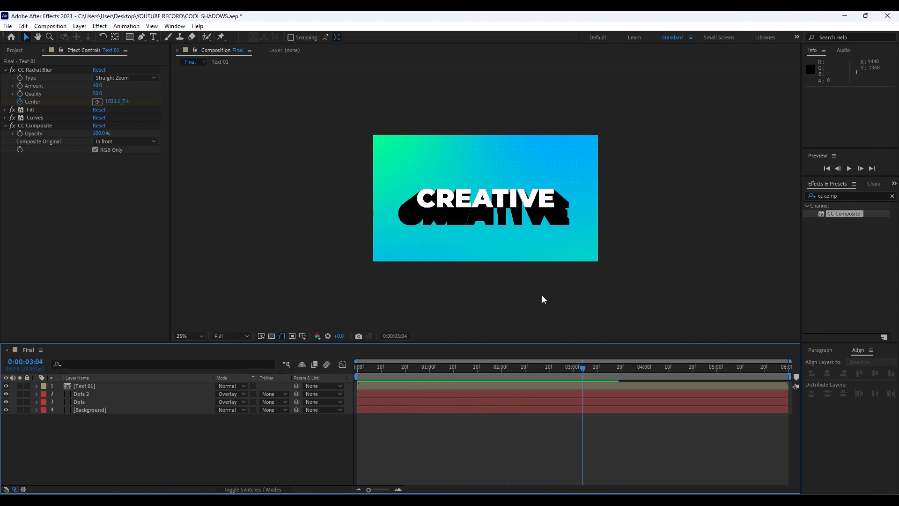
- Add an adjustment layer above the Text 01 layer and name it CC Spotlight
{"action": "right_click", "coordinate": [181, 457]}
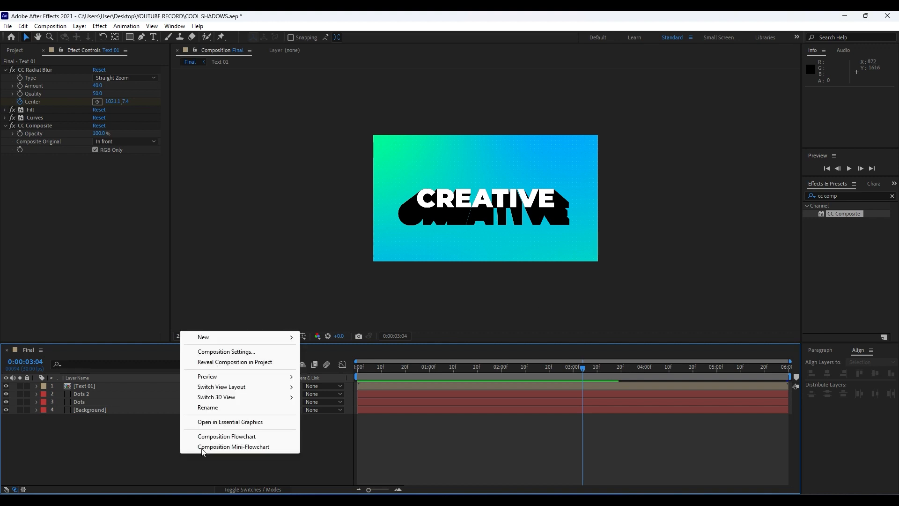
{"action": "mouse_move", "coordinate": [231, 338]}
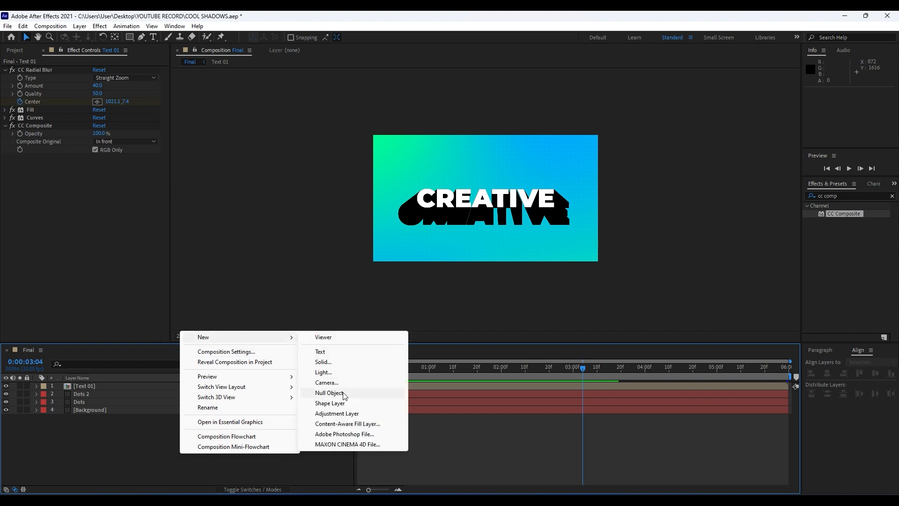
{"action": "left_click", "coordinate": [339, 412]}
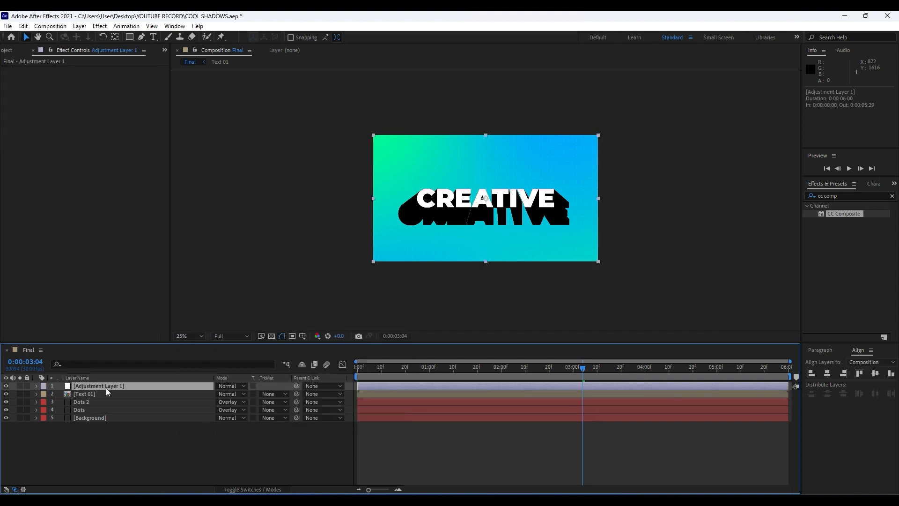
{"action": "key", "text": "Return"}
{"action": "type", "text": "CC"}
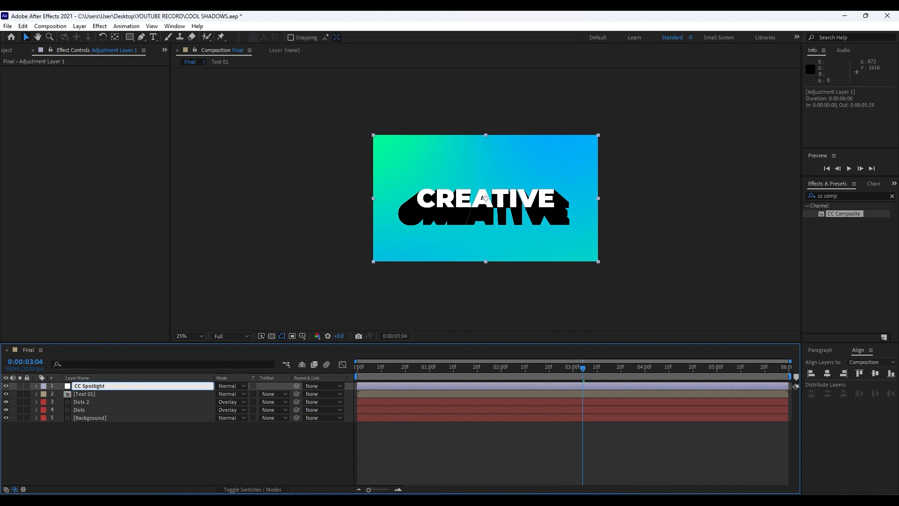
{"action": "type", "text": " Spotlight"}
{"action": "left_click", "coordinate": [143, 446]}
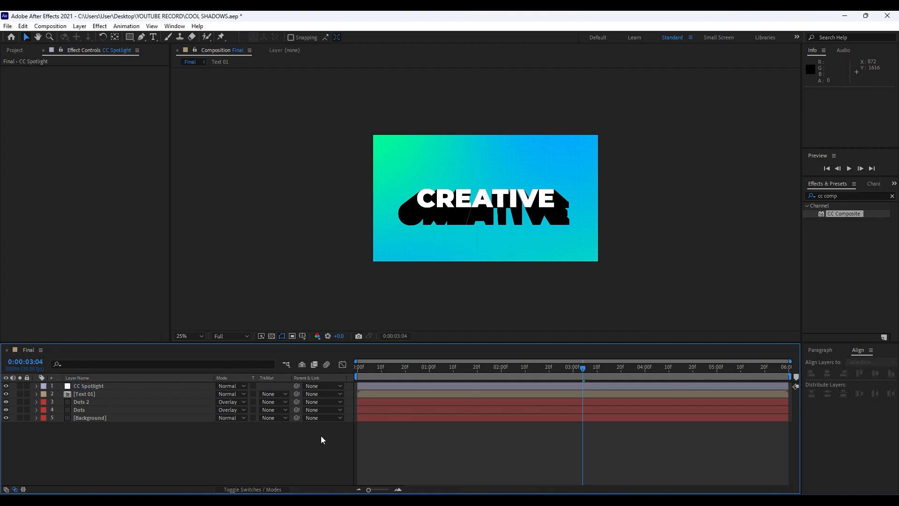
- Find the CC Spotlight effect and apply it to the CC Spotlight adjustment layer
{"action": "left_click", "coordinate": [855, 196]}
{"action": "type", "text": "spot"}
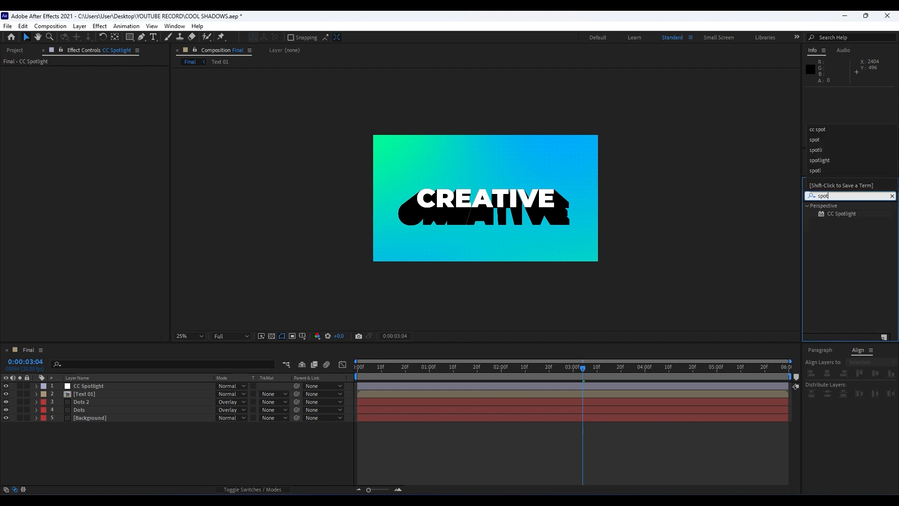
{"action": "type", "text": "light"}
{"action": "left_click_drag", "start_coordinate": [836, 211], "coordinate": [71, 386]}
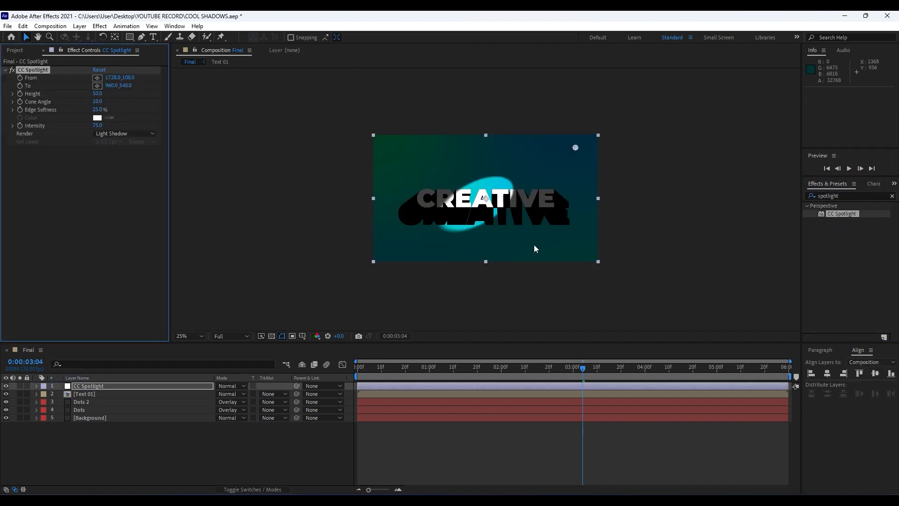
- Move the spotlight's From point beyond the frame's upper-right corner, to about 3288, -540, and set height 91, cone angle 13 and edge softness 100%
{"action": "scroll", "coordinate": [562, 169], "scroll_direction": "down", "scroll_amount": 2}
{"action": "scroll", "coordinate": [546, 191], "scroll_direction": "up", "scroll_amount": 1}
{"action": "left_click_drag", "start_coordinate": [531, 173], "coordinate": [623, 135]}
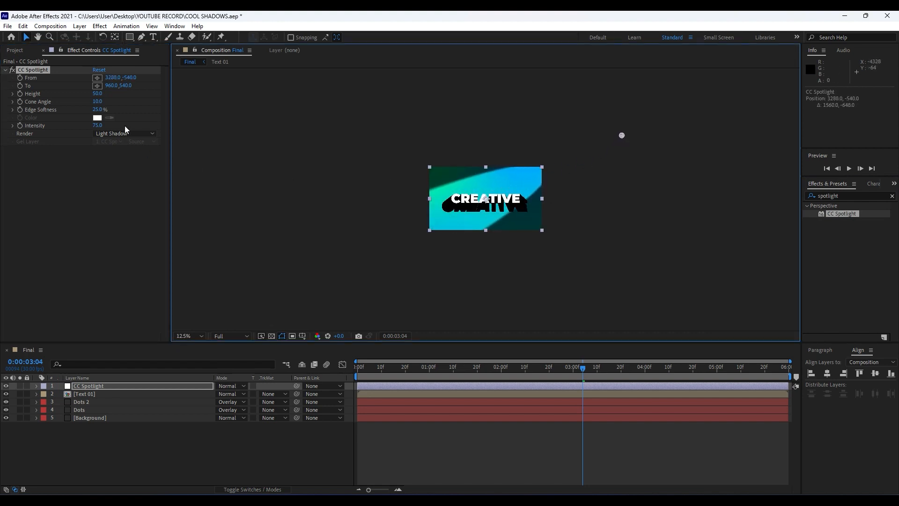
{"action": "left_click_drag", "start_coordinate": [97, 93], "coordinate": [158, 109]}
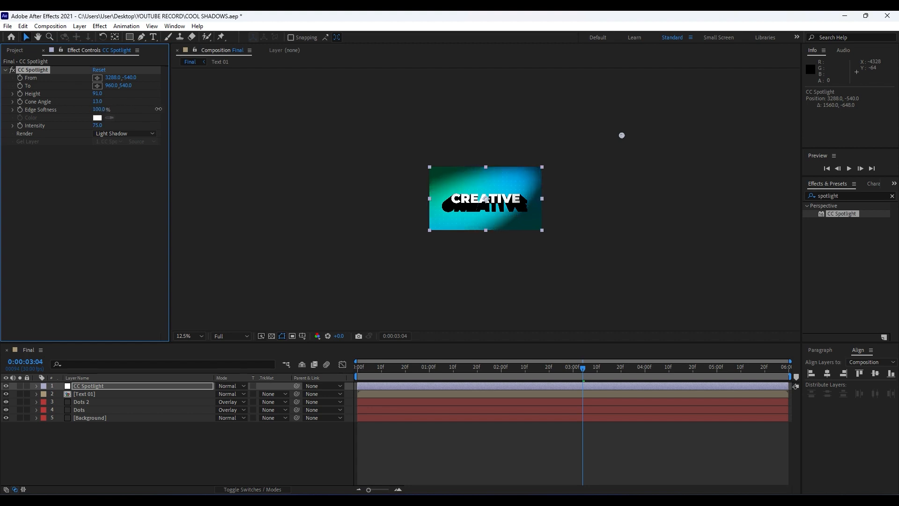
- Try an Intensity of 50 for the CC Spotlight effect, and settle on 60
{"action": "left_click", "coordinate": [98, 125]}
{"action": "type", "text": "50"}
{"action": "key", "text": "Return"}
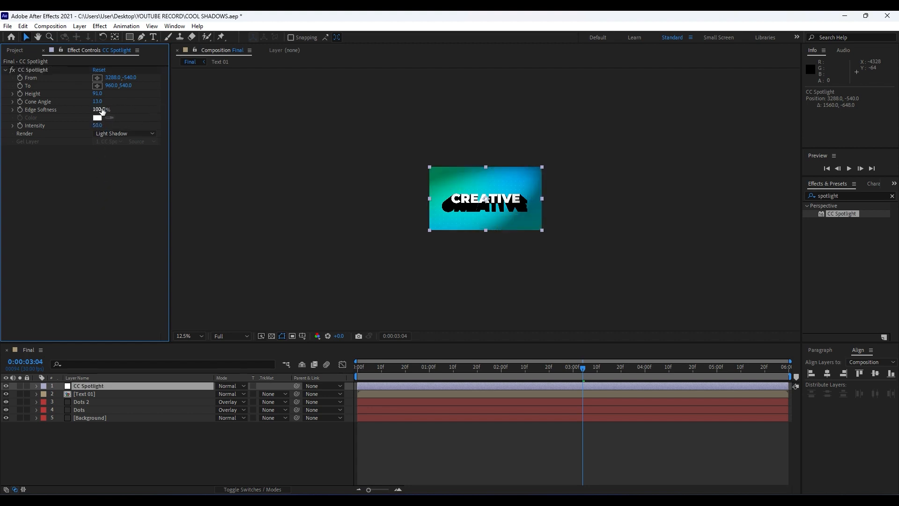
{"action": "left_click", "coordinate": [98, 126]}
{"action": "type", "text": "60"}
{"action": "key", "text": "Return"}
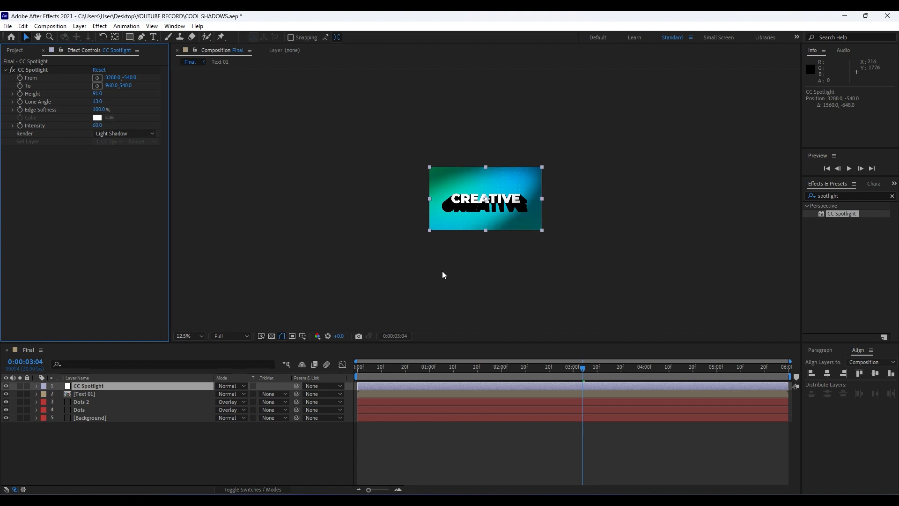
- Play back the Final composition enlarged to 50% with nothing selected, and save the project
{"action": "scroll", "coordinate": [550, 255], "scroll_direction": "down", "scroll_amount": 1}
{"action": "key", "text": "period"}
{"action": "key", "text": "period"}
{"action": "key", "text": "period"}
{"action": "key", "text": "period"}
{"action": "key", "text": "period"}
{"action": "key", "text": "period"}
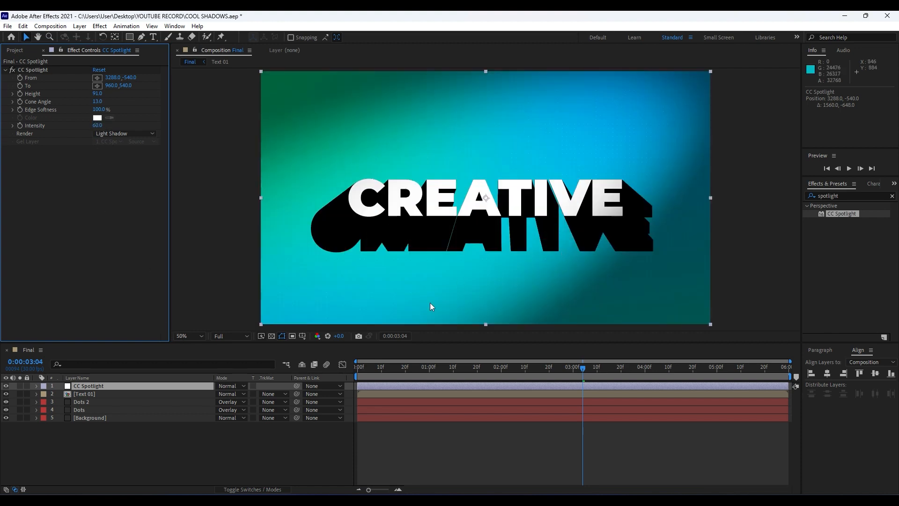
{"action": "left_click", "coordinate": [196, 456]}
{"action": "key", "text": "space"}
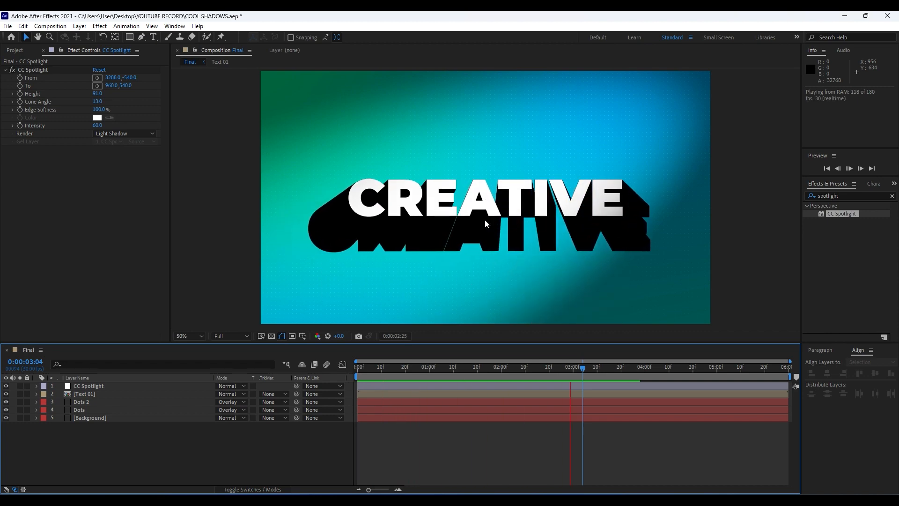
{"action": "key", "text": "ctrl+s"}
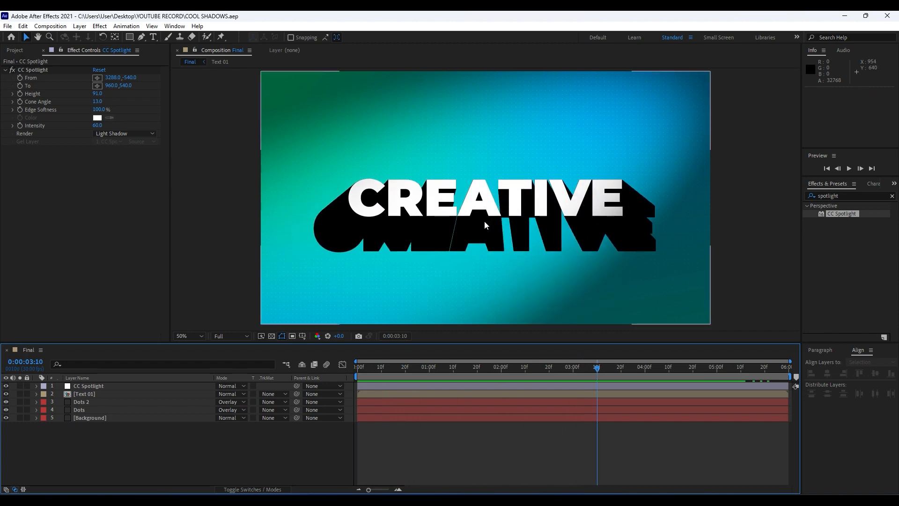
- Open the Text 01 precomposition and add a Tracking text animator to the CREATIVE layer
{"action": "double_click", "coordinate": [97, 394]}
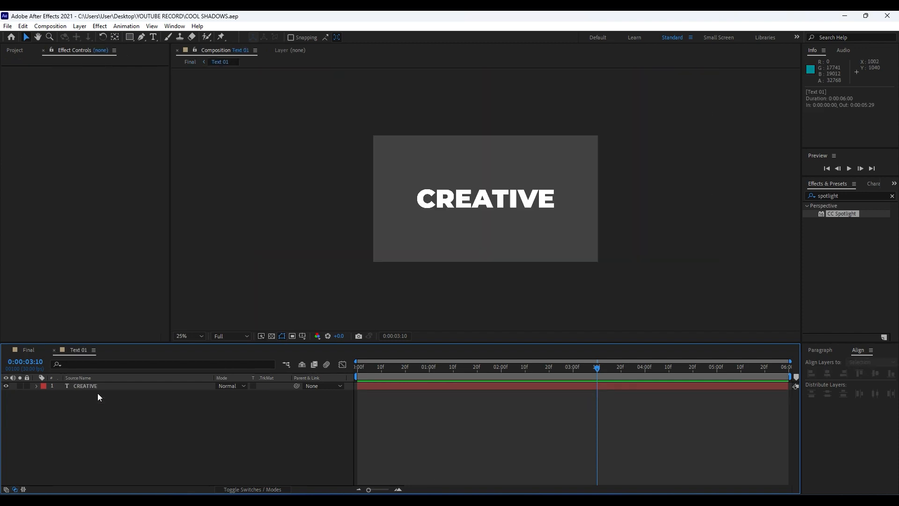
{"action": "left_click", "coordinate": [36, 386]}
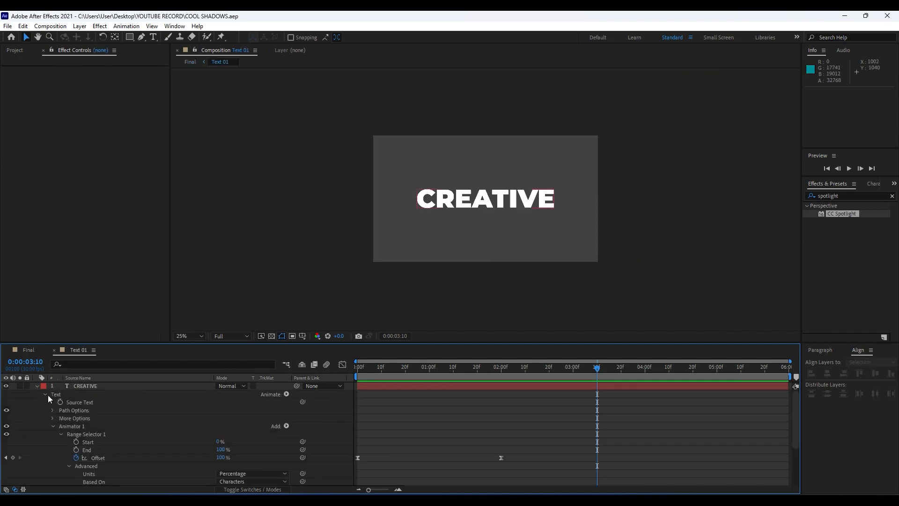
{"action": "left_click", "coordinate": [46, 394]}
{"action": "left_click", "coordinate": [286, 394]}
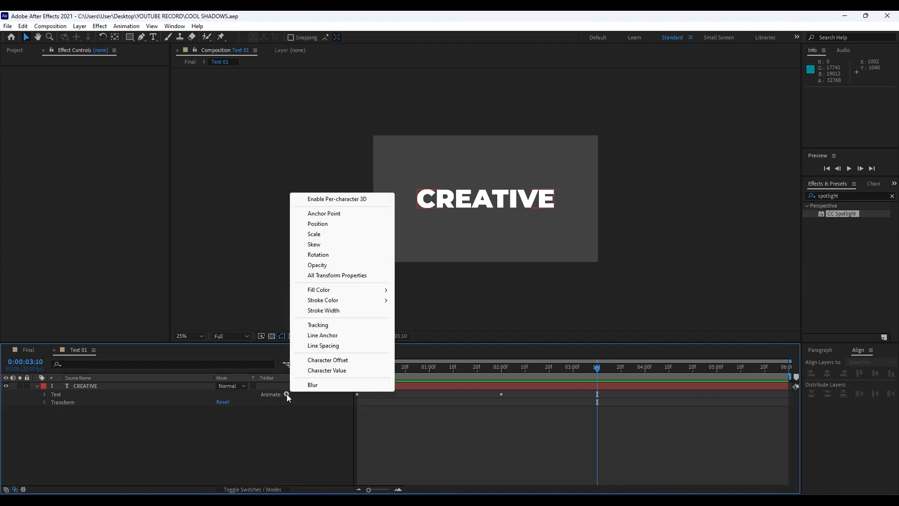
{"action": "left_click", "coordinate": [318, 324]}
{"action": "left_click", "coordinate": [397, 416]}
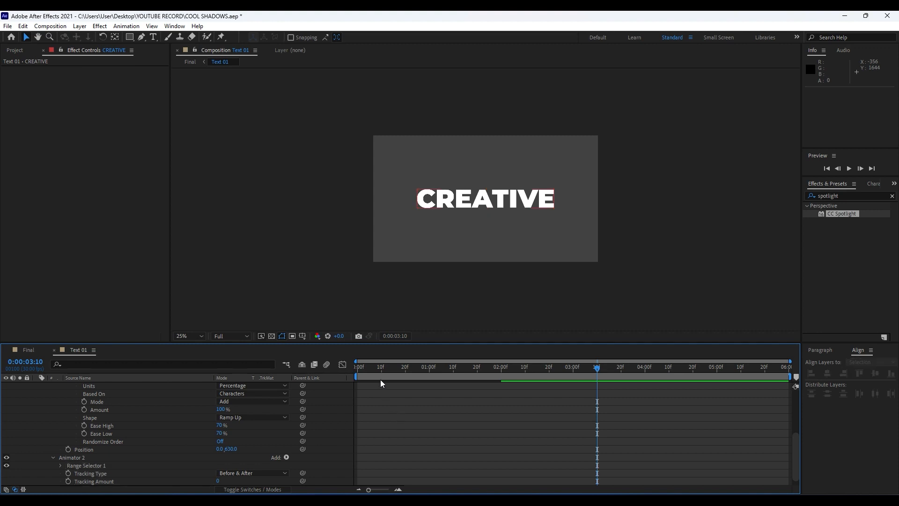
- Set a starting keyframe for the CREATIVE layer's Tracking Amount at 0:00:00:00
{"action": "left_click_drag", "start_coordinate": [382, 371], "coordinate": [291, 375]}
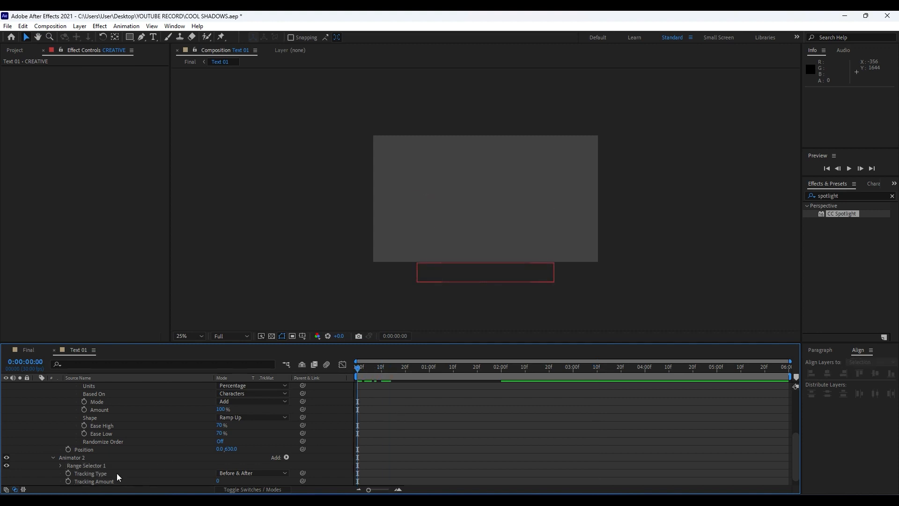
{"action": "scroll", "coordinate": [116, 473], "scroll_direction": "down", "scroll_amount": 1}
{"action": "left_click", "coordinate": [69, 473]}
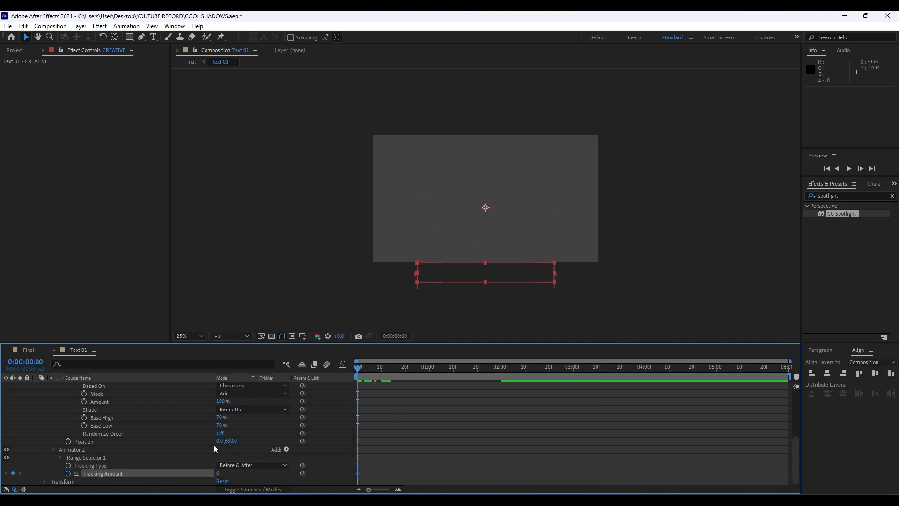
- Set the Tracking Amount to 60 at the composition's end, 0:00:05:29, so the letters spread apart over time
{"action": "left_click_drag", "start_coordinate": [361, 370], "coordinate": [798, 375]}
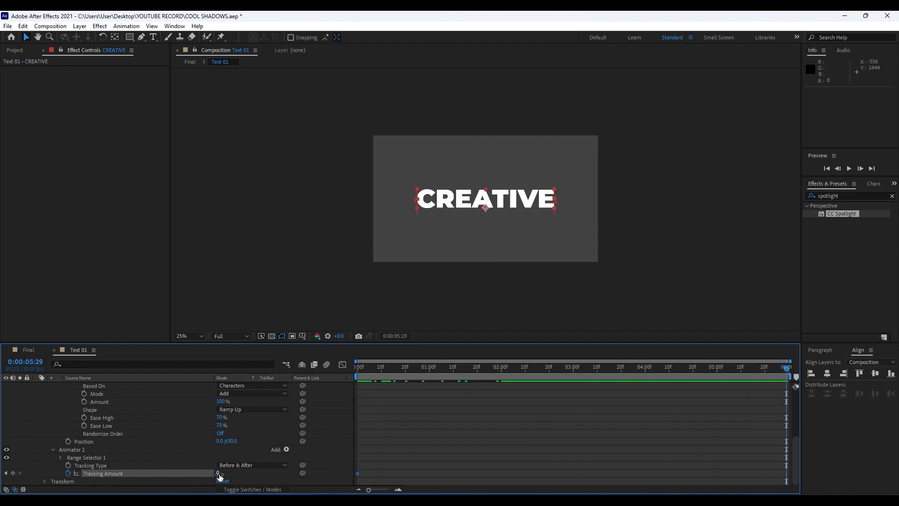
{"action": "left_click", "coordinate": [218, 474]}
{"action": "type", "text": "60"}
{"action": "left_click", "coordinate": [125, 300]}
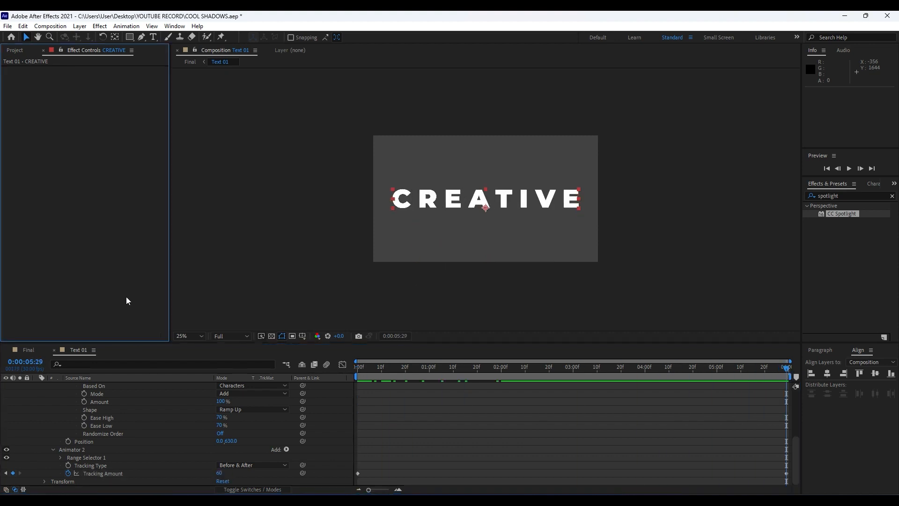
- Play back the tracking animation in Text 01, and park the time indicator at about 0:00:01:01
{"action": "key", "text": "space"}
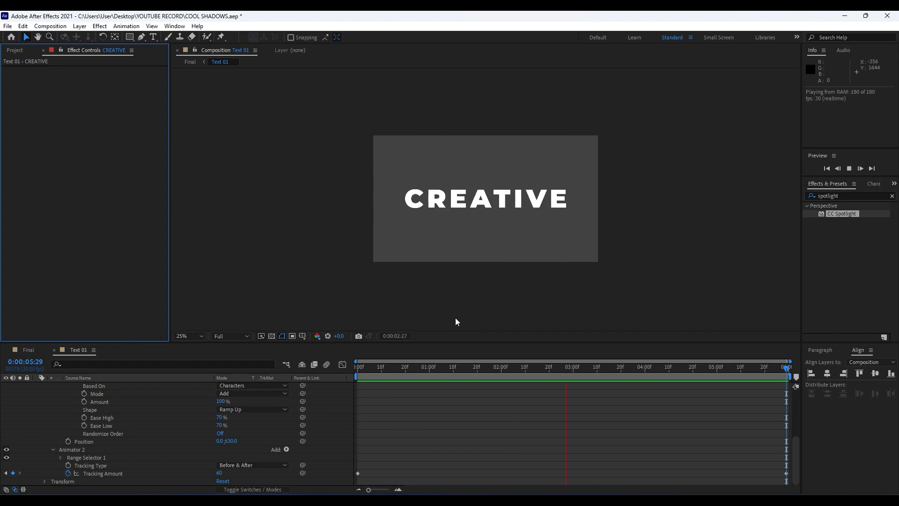
{"action": "left_click", "coordinate": [432, 372]}
{"action": "scroll", "coordinate": [21, 384], "scroll_direction": "up", "scroll_amount": 4}
- Close the Text 01 composition and play back the Final composition, stopping at about 0:00:03:00
{"action": "left_click", "coordinate": [53, 350]}
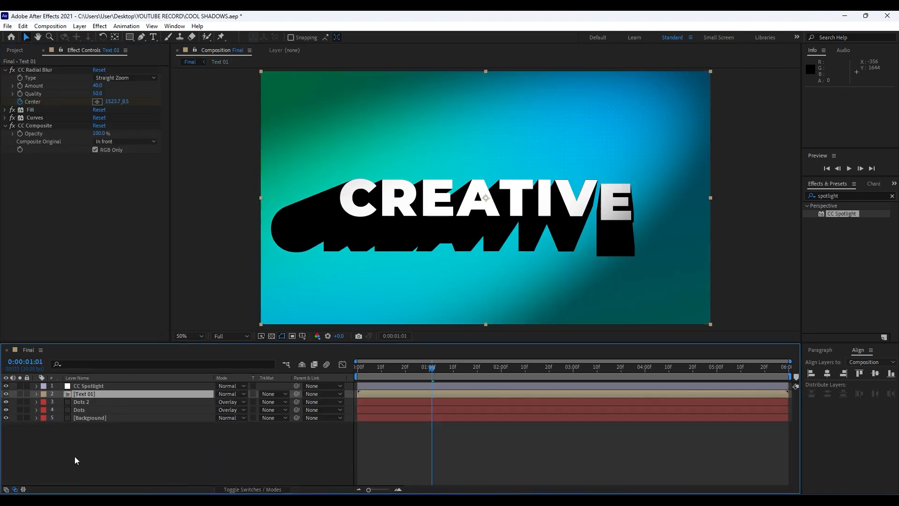
{"action": "key", "text": "space"}
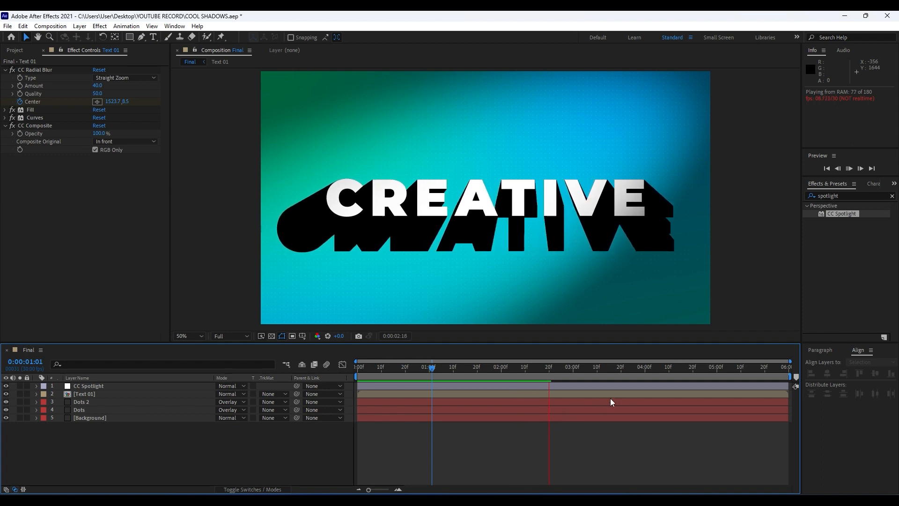
{"action": "key", "text": "space"}
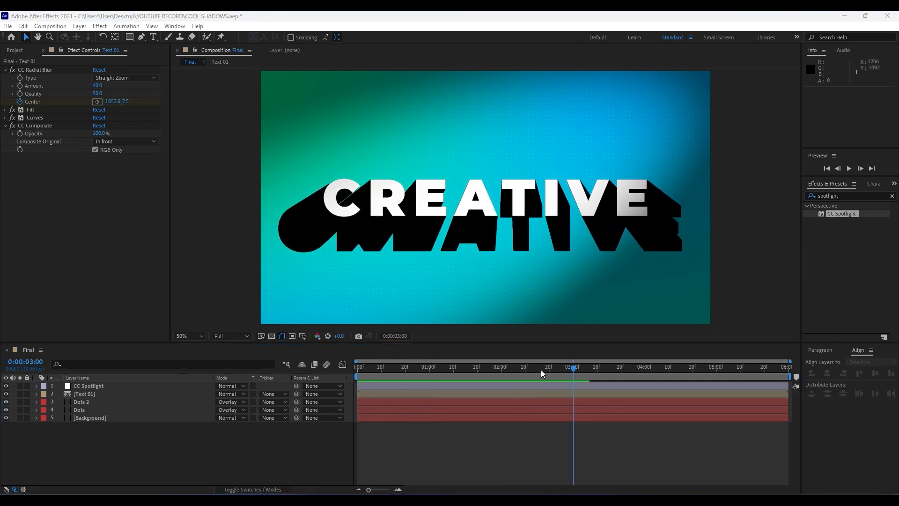